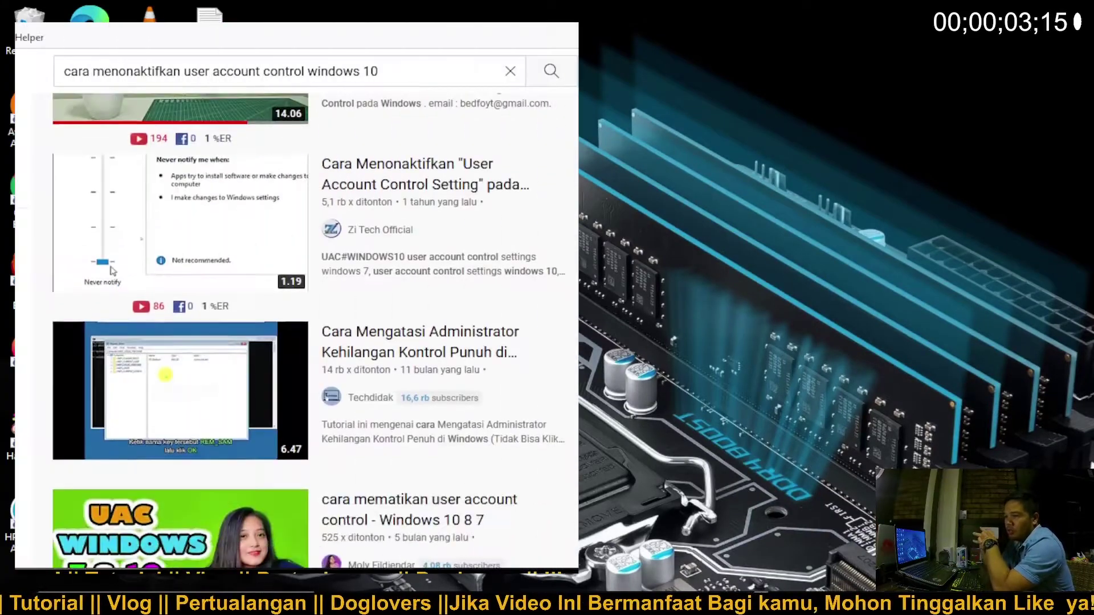
Look through the video search results for disabling User Account Control in Windows 10, down to the related videos.
scroll(445, 308, down, 3)
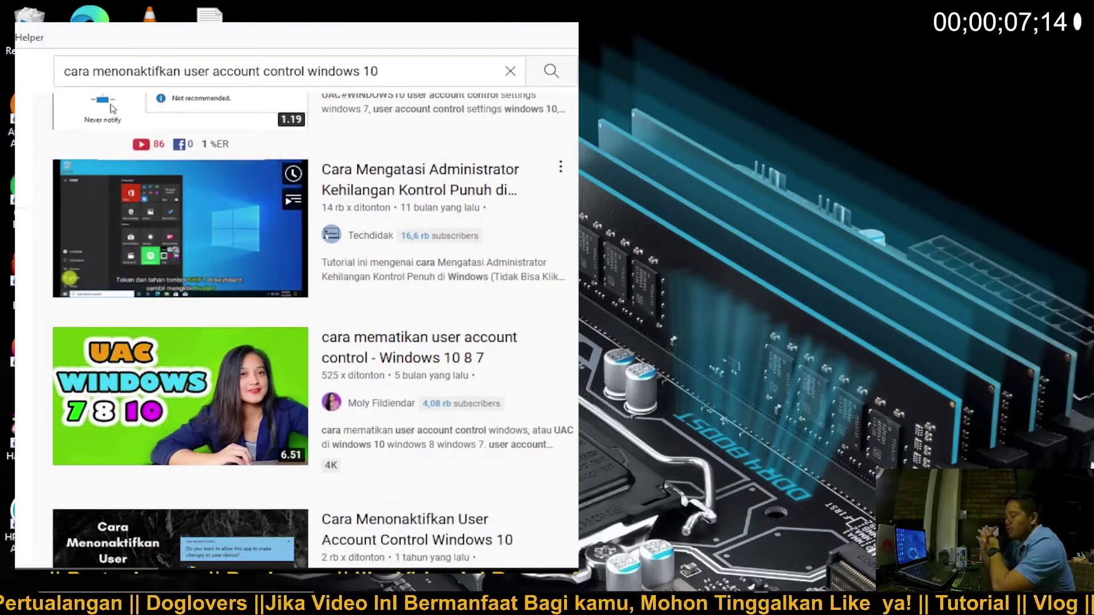
scroll(180, 285, down, 2)
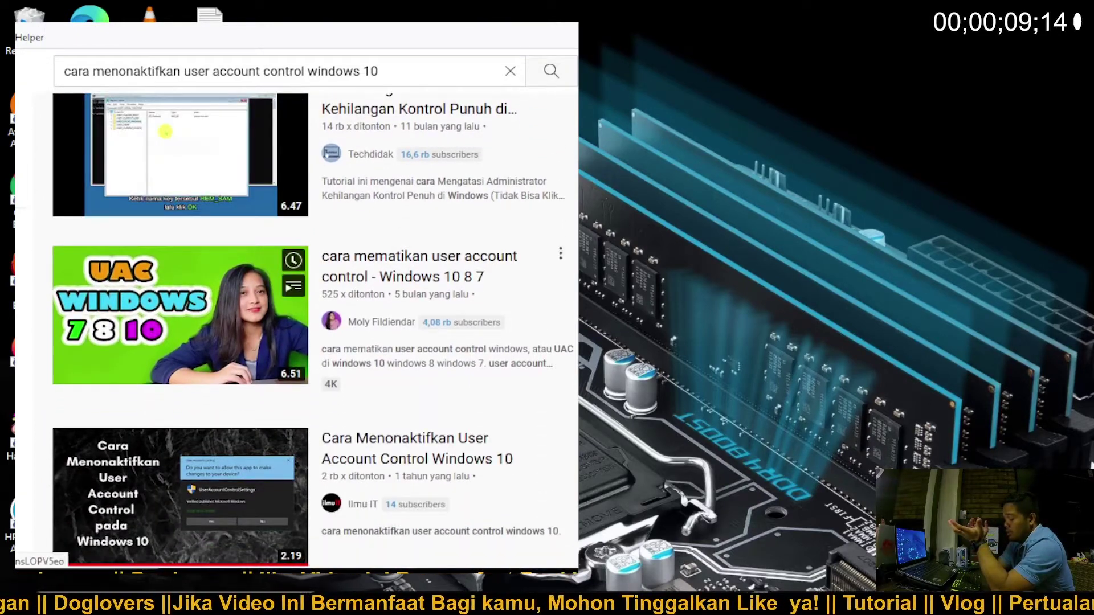
scroll(180, 285, down, 3)
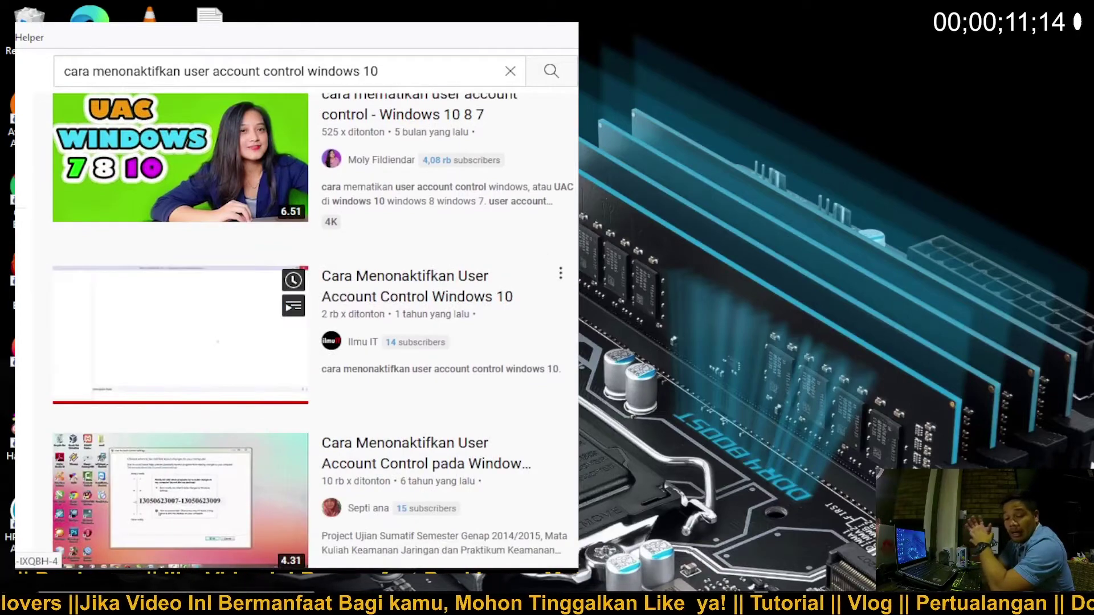
scroll(180, 285, down, 4)
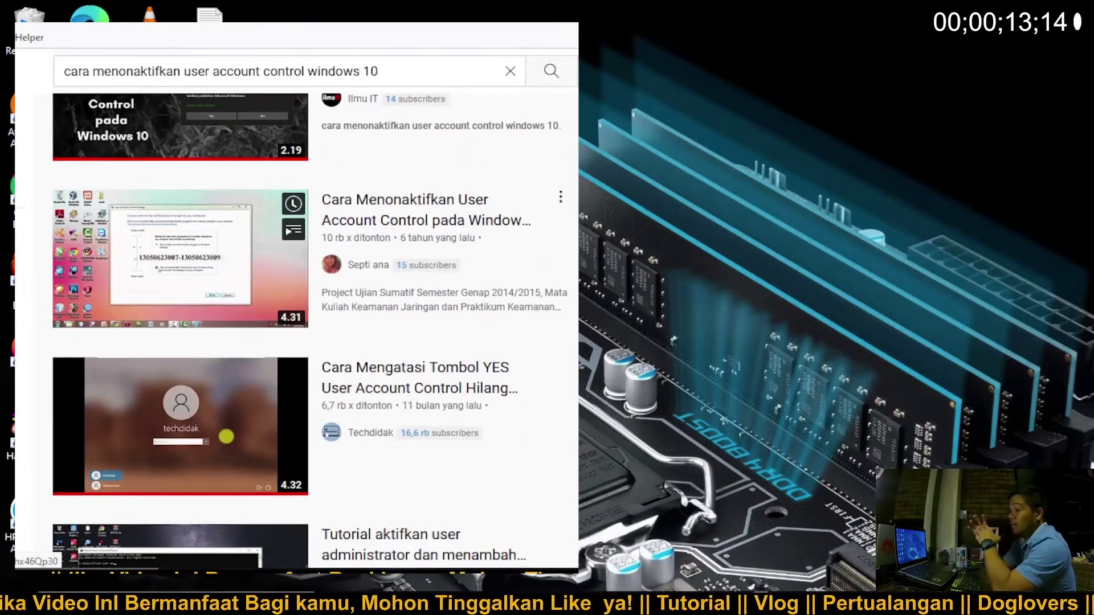
scroll(180, 285, down, 3)
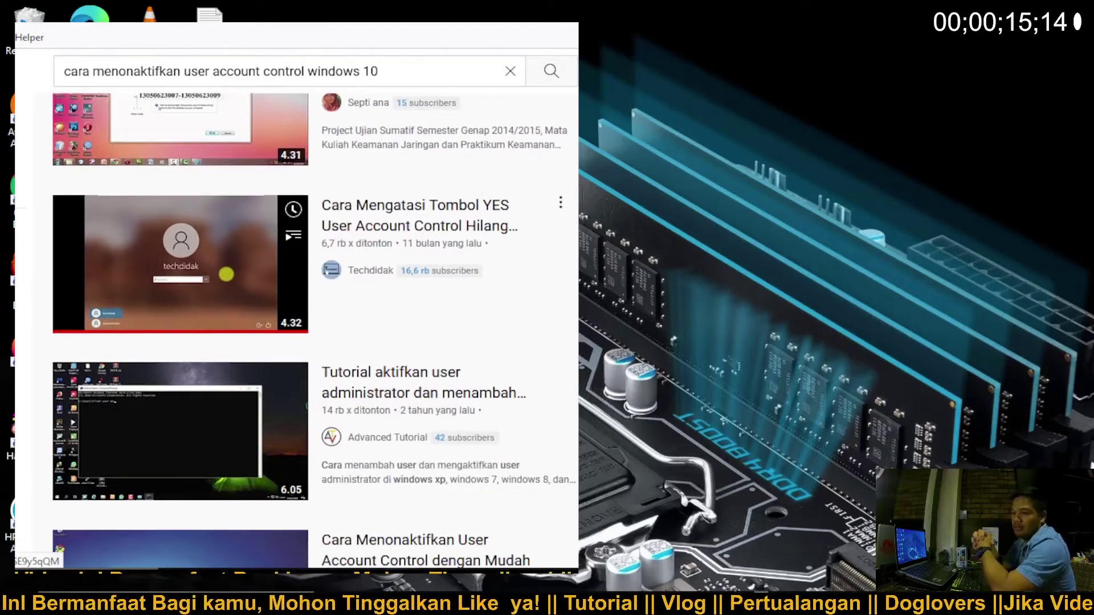
scroll(180, 285, down, 3)
scroll(180, 285, down, 3)
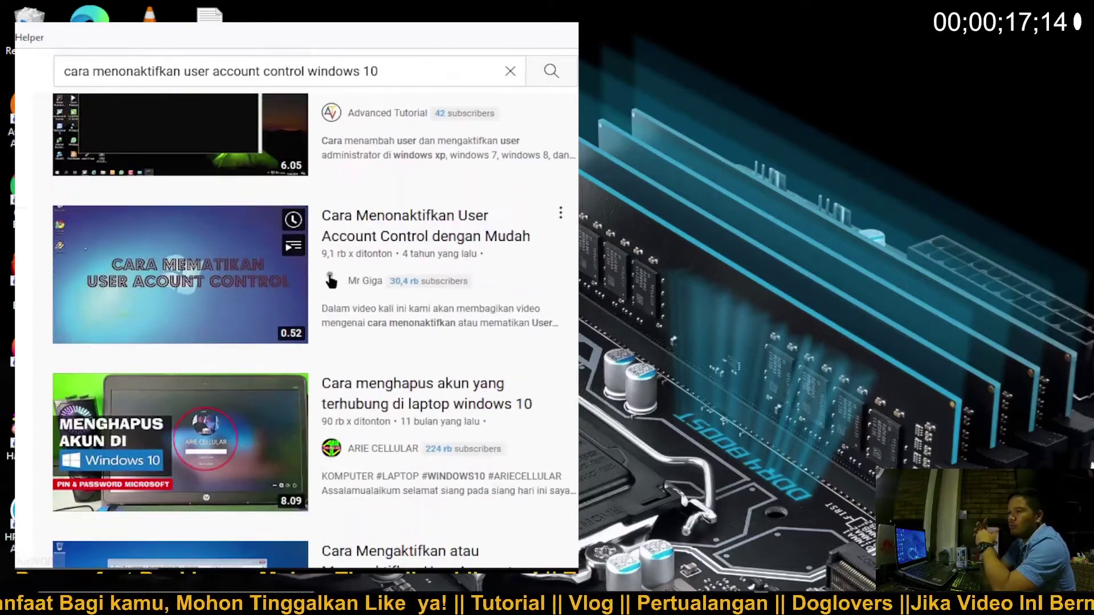
scroll(180, 285, down, 4)
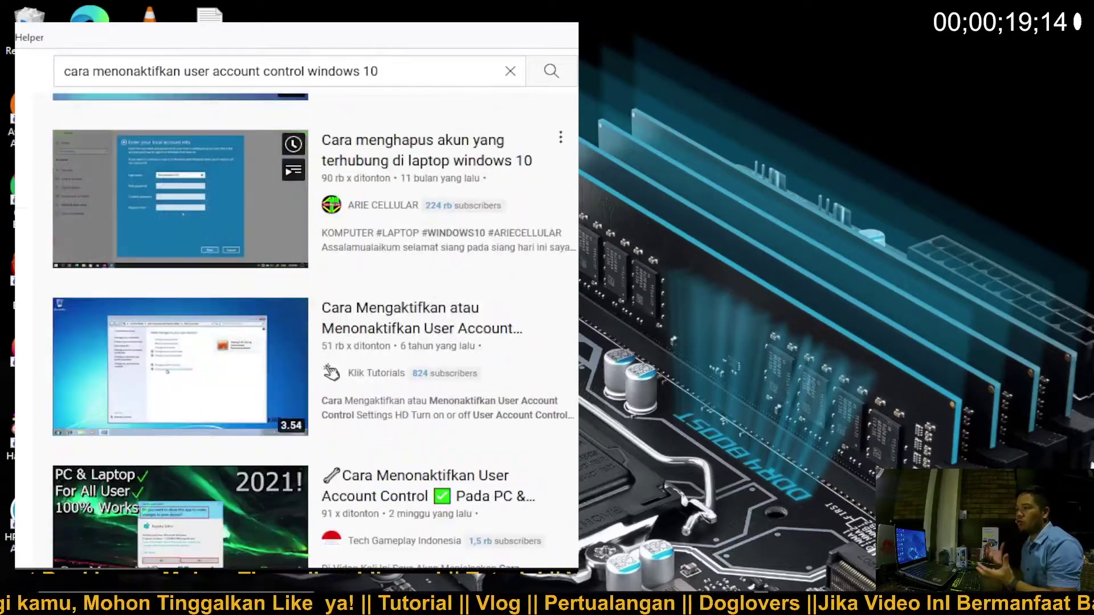
scroll(180, 256, down, 4)
scroll(180, 257, up, 1)
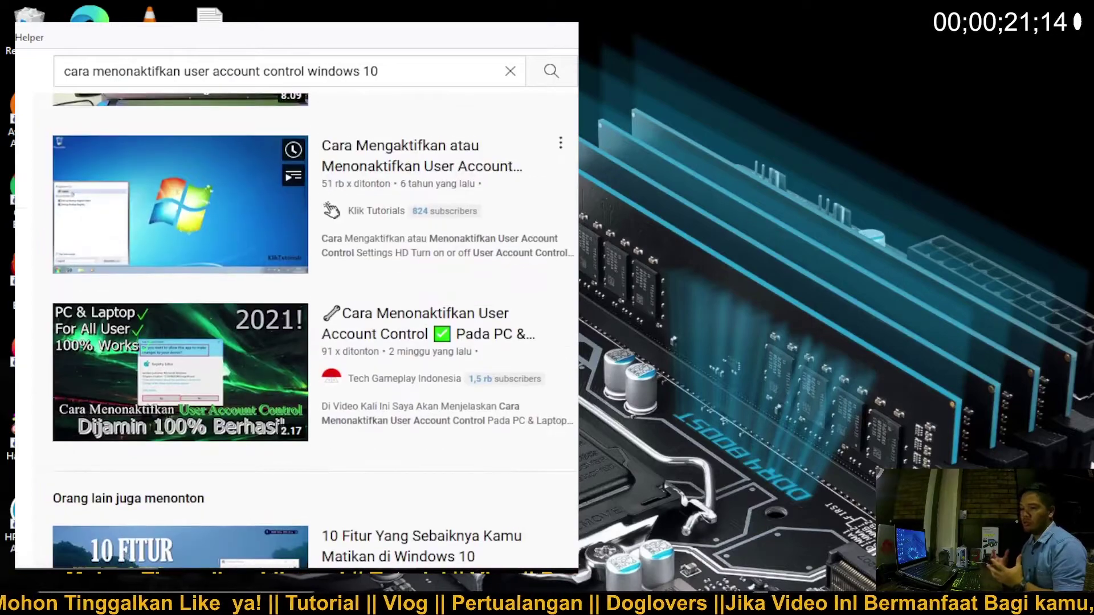
scroll(180, 285, down, 3)
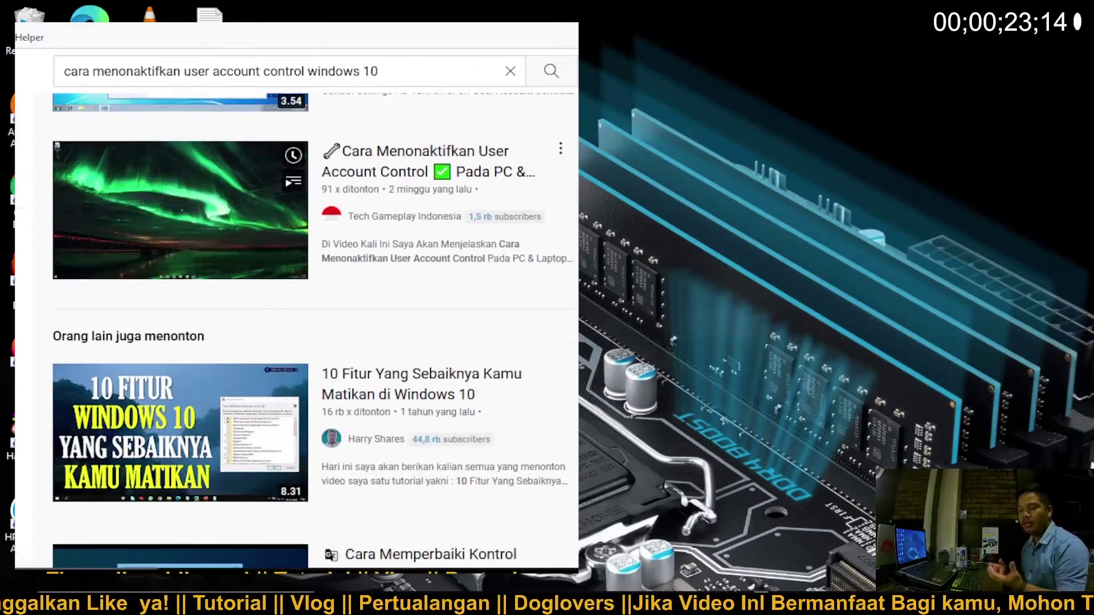
scroll(180, 285, down, 2)
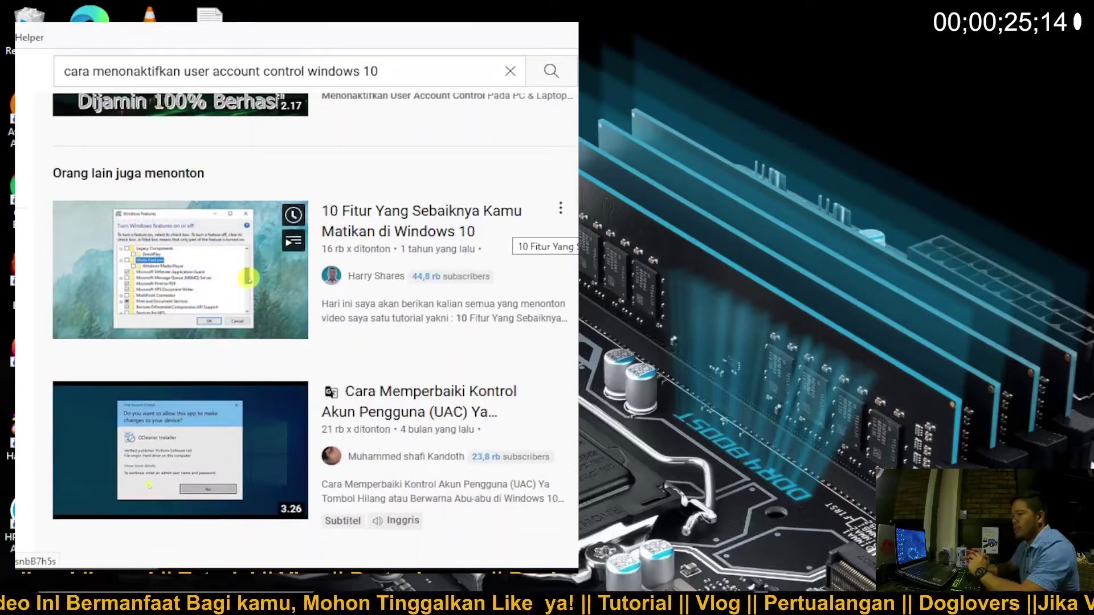
scroll(180, 285, down, 2)
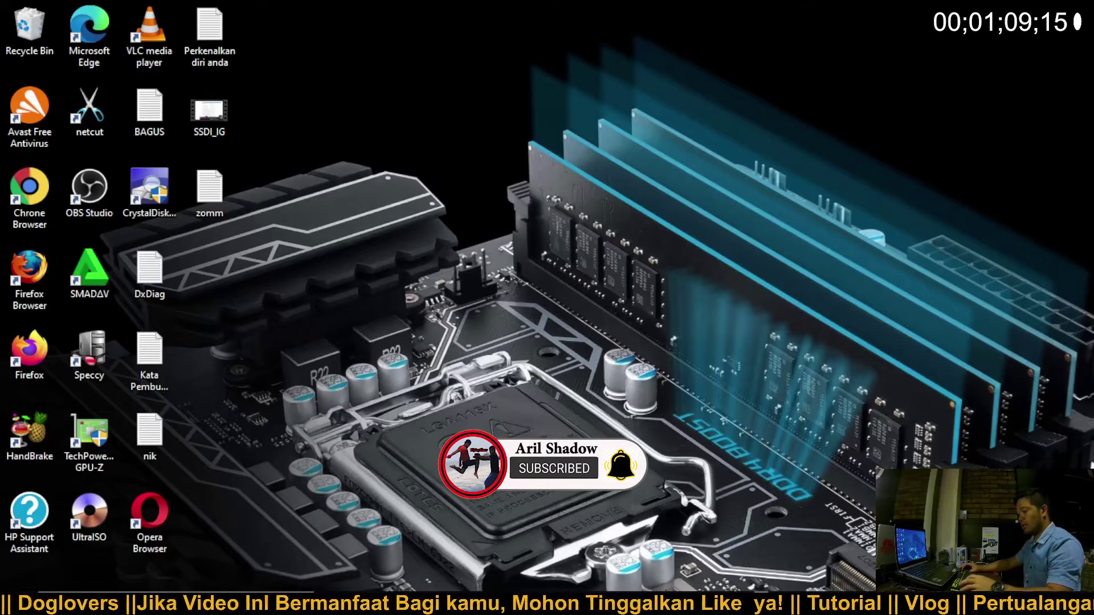
Search Windows for "user", view the Change User Account Control settings window and close it.
key(super+s)
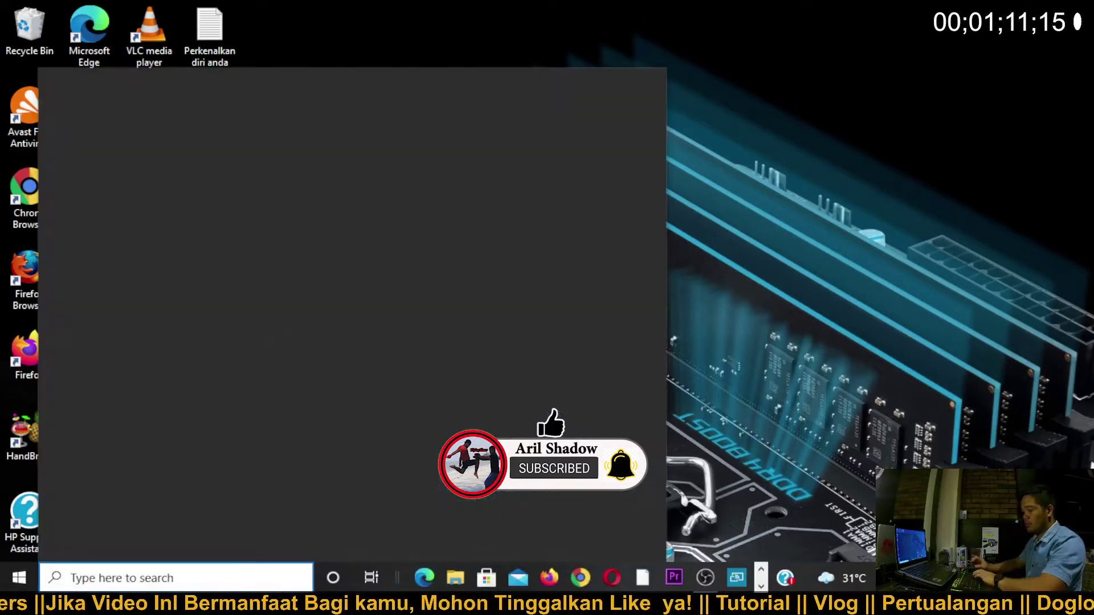
text(user)
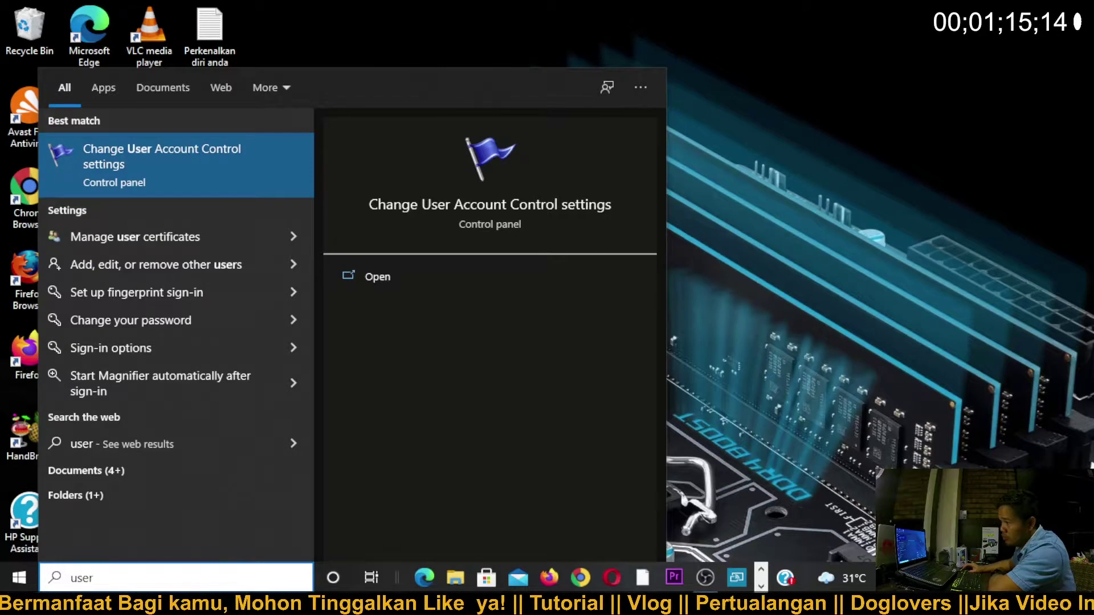
key(Return)
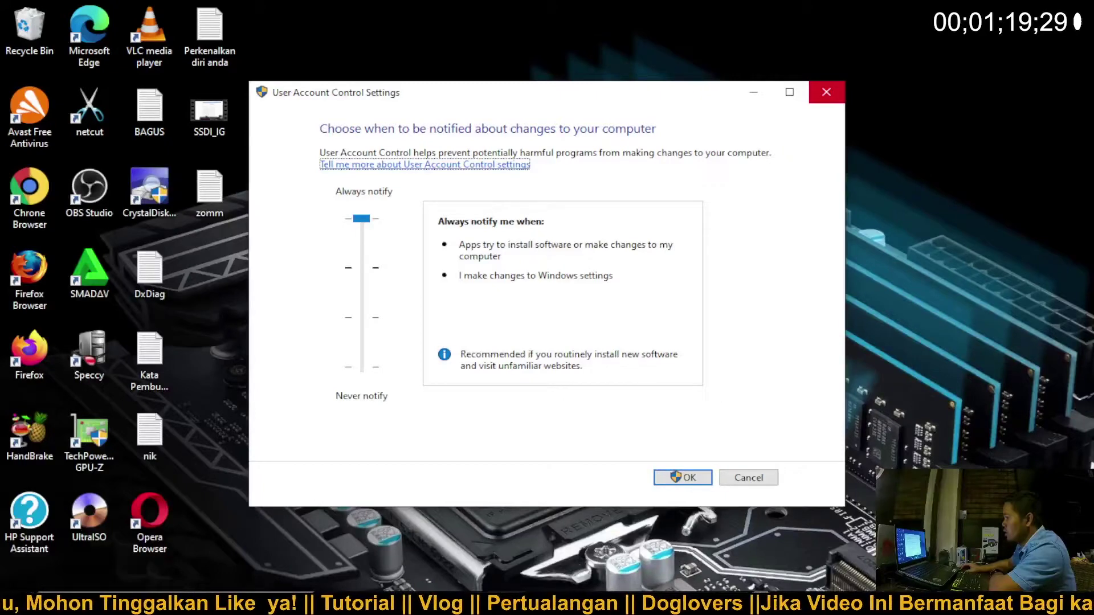
click(826, 93)
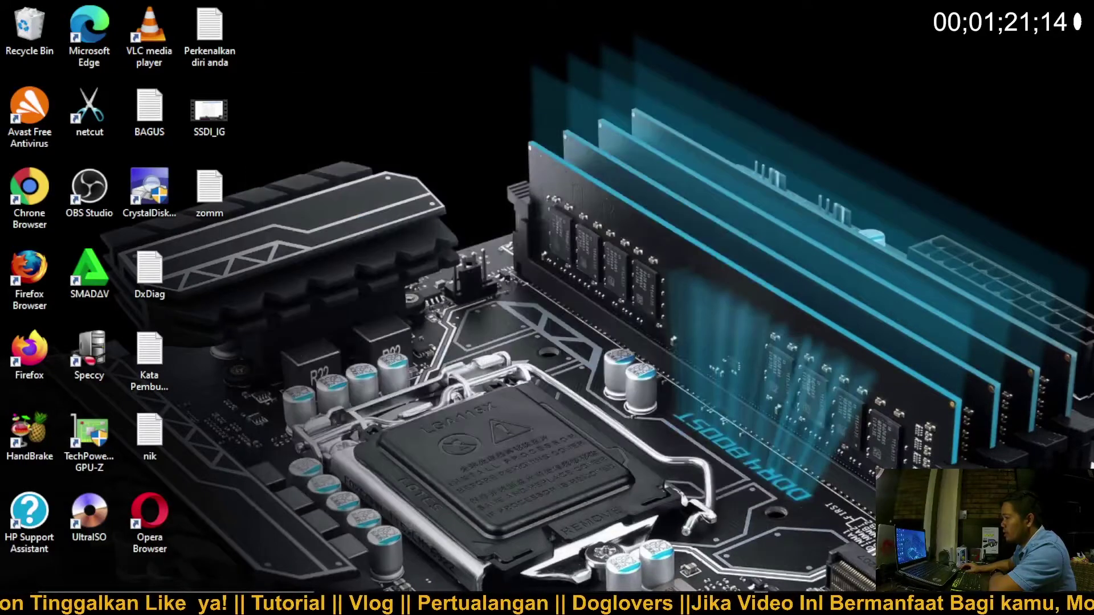
Hide the desktop icons and refresh the desktop.
right_click(482, 42)
mouse_move(542, 93)
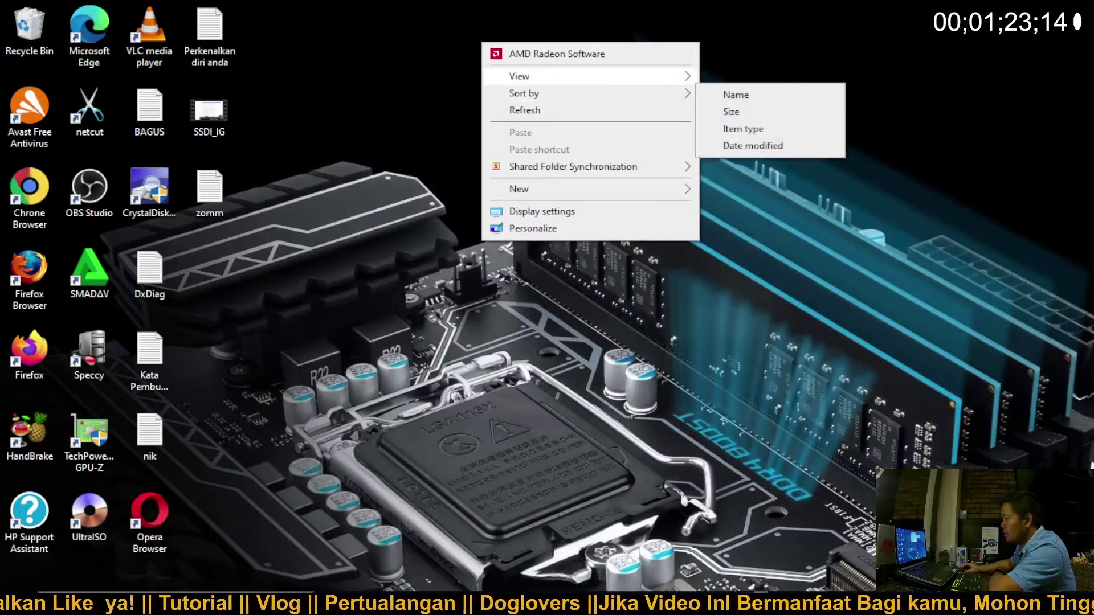
click(764, 174)
right_click(306, 64)
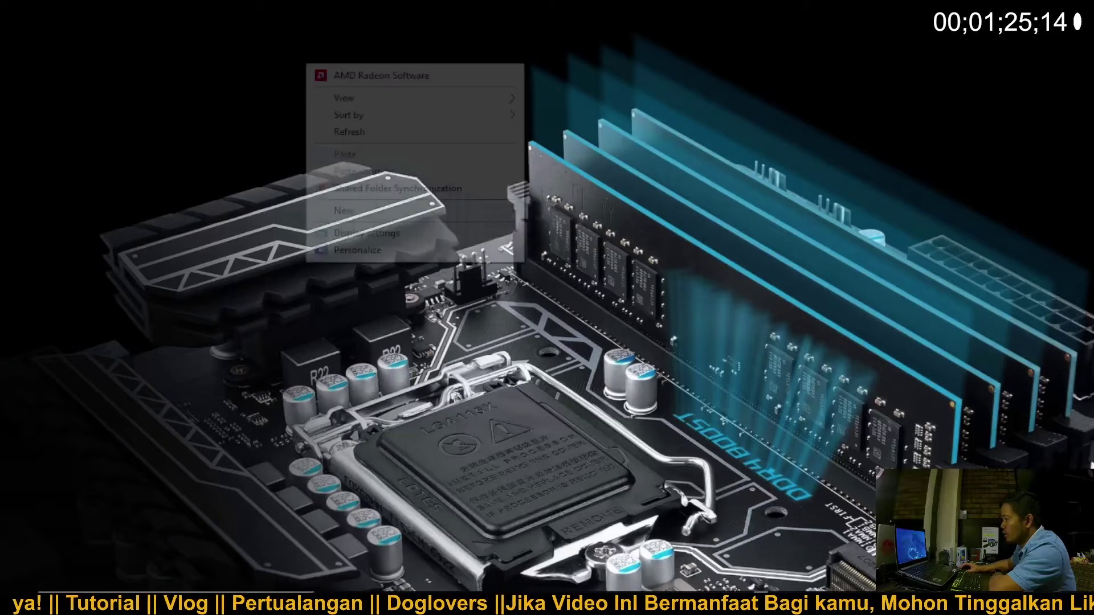
right_click(382, 95)
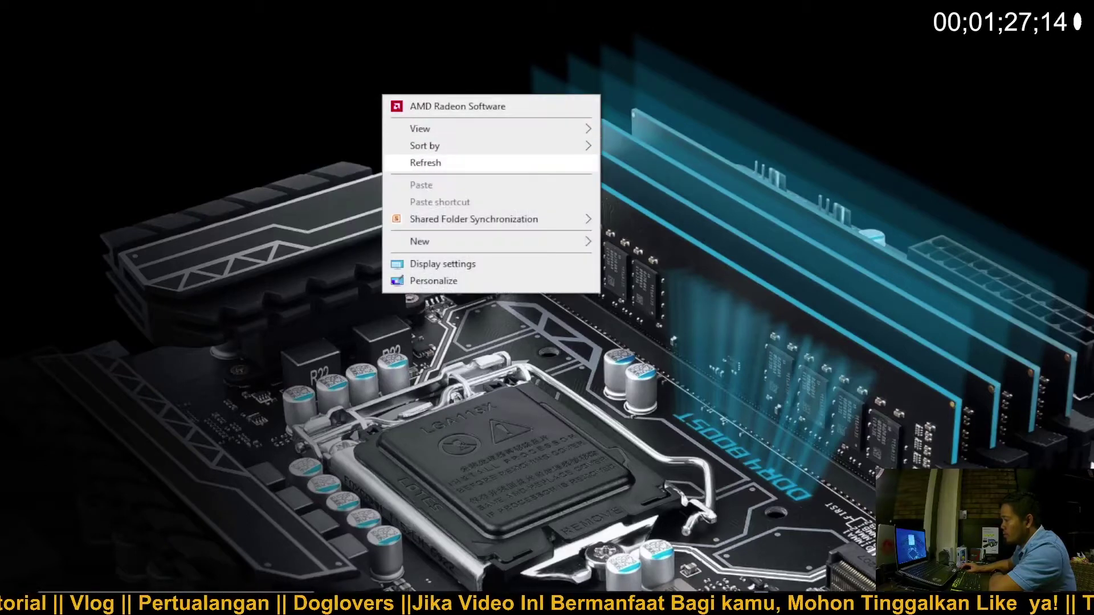
click(433, 162)
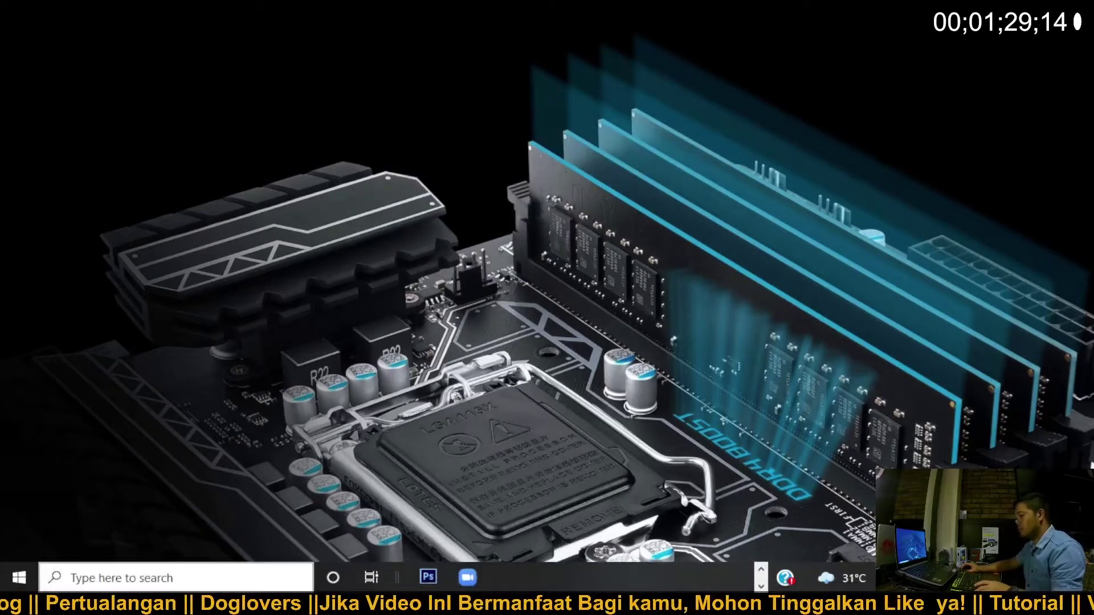
Open the User Account Control settings through User Accounts in Control Panel and maximize the window.
key(super+x)
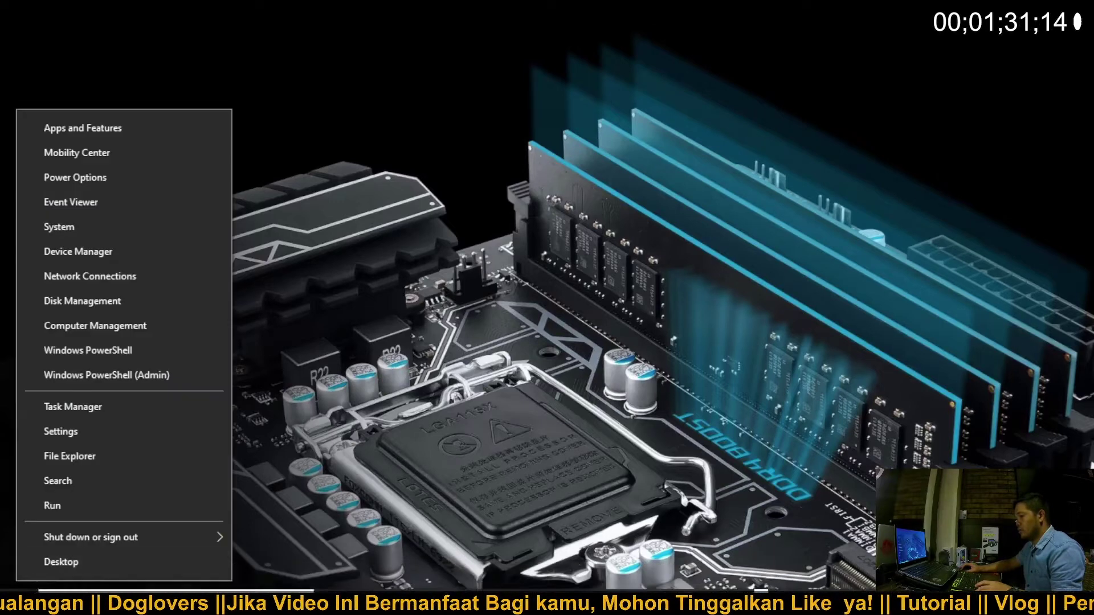
key(Escape)
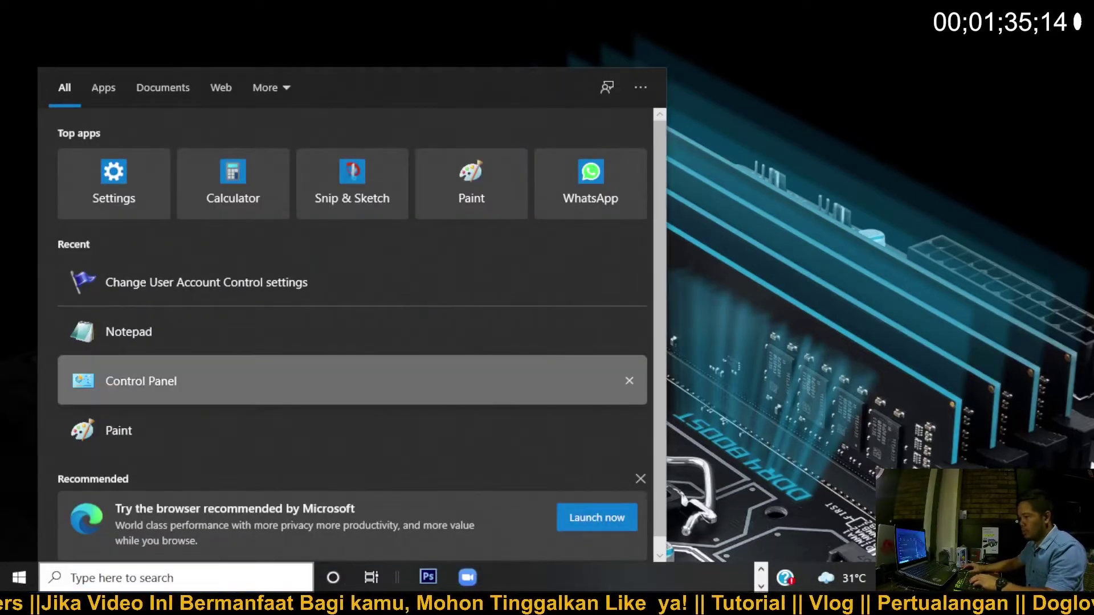
click(141, 381)
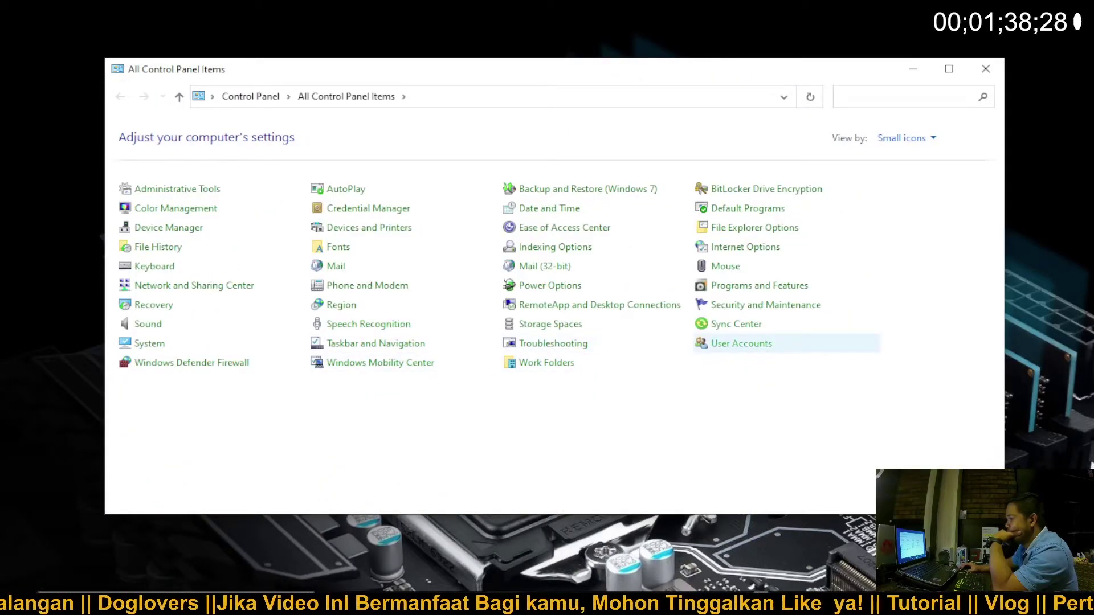
click(740, 343)
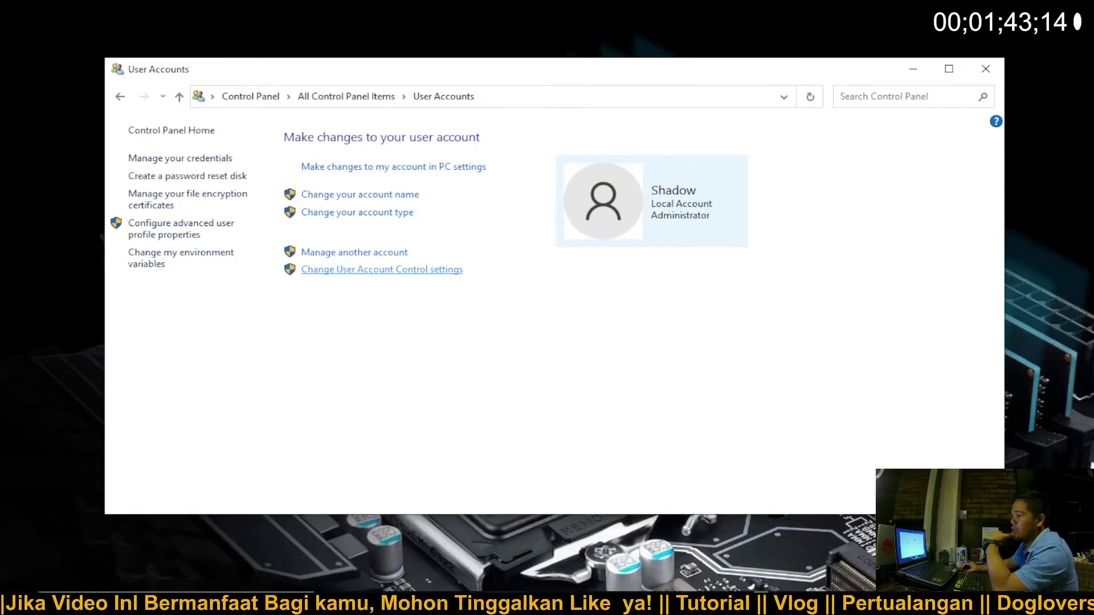
click(382, 269)
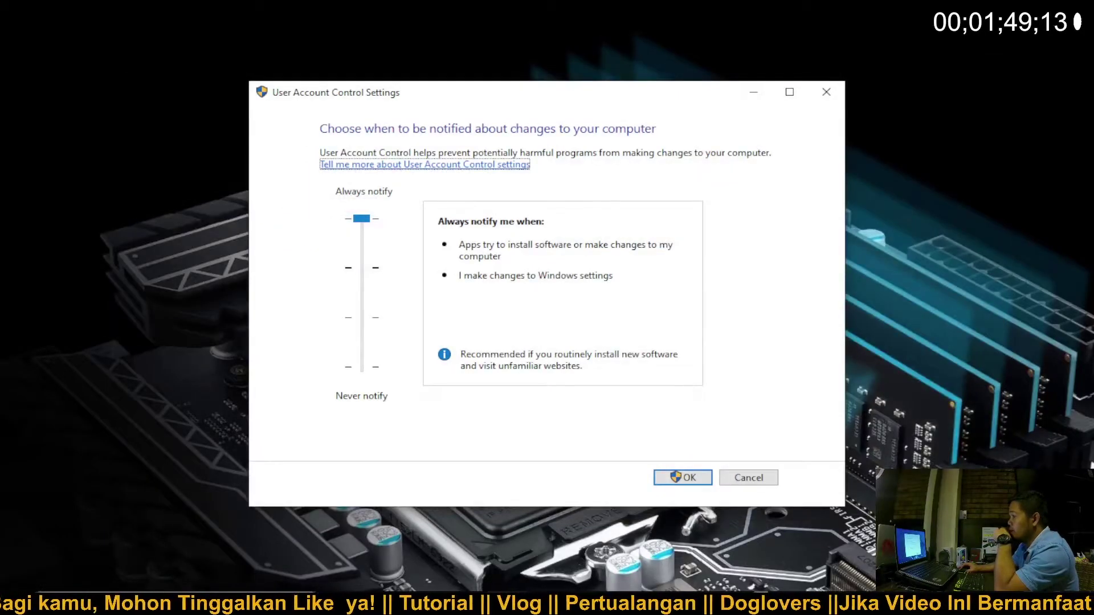
click(789, 92)
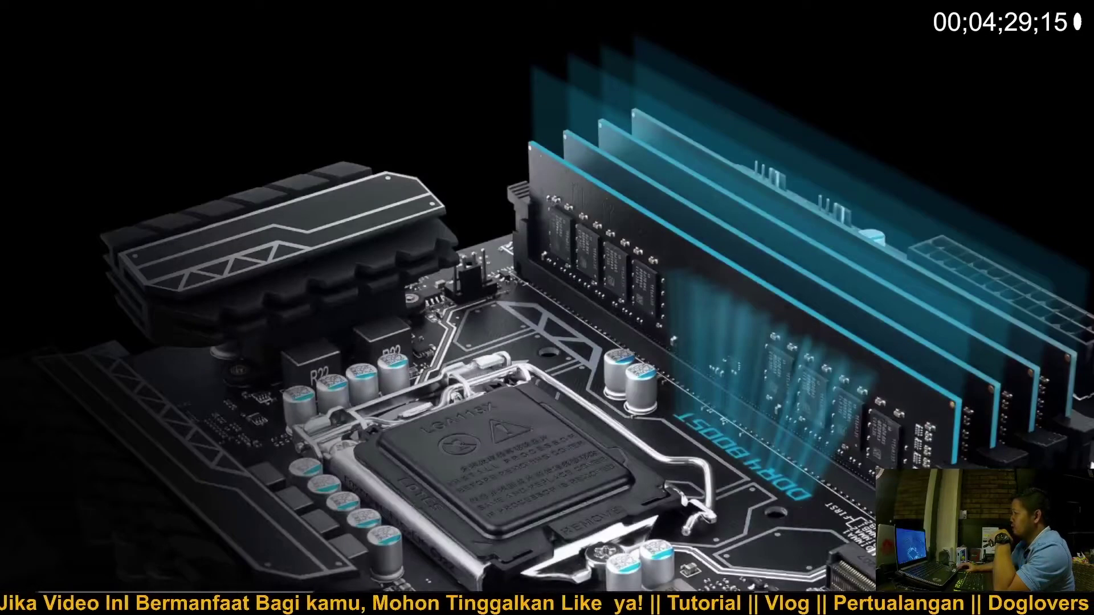
Bring back the User Account Control settings and view the notification levels down to Never notify, returning the slider to Always notify.
click(506, 578)
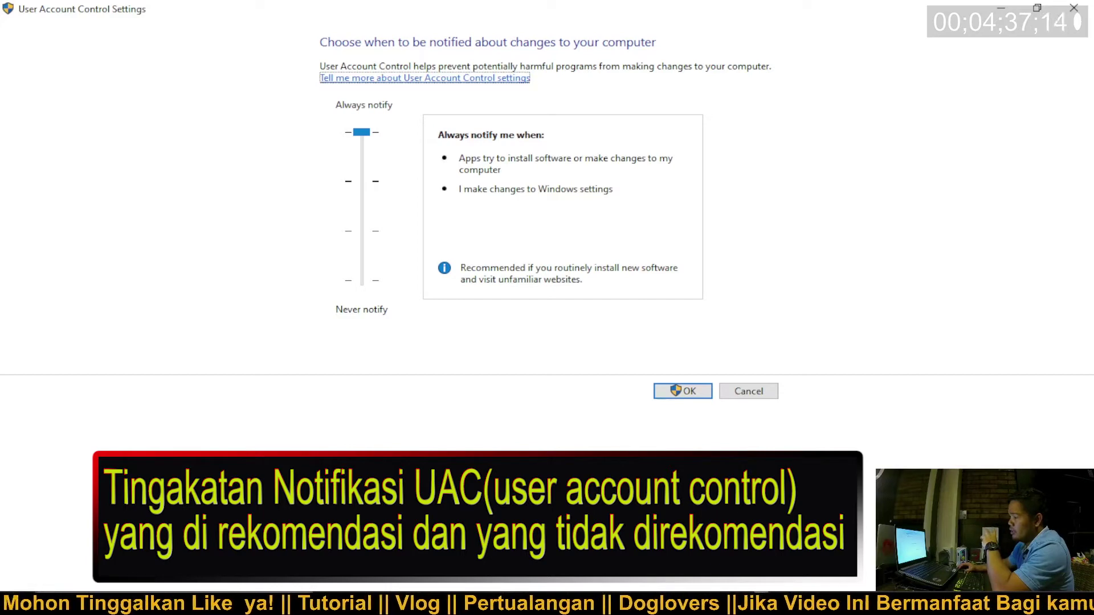
click(362, 133)
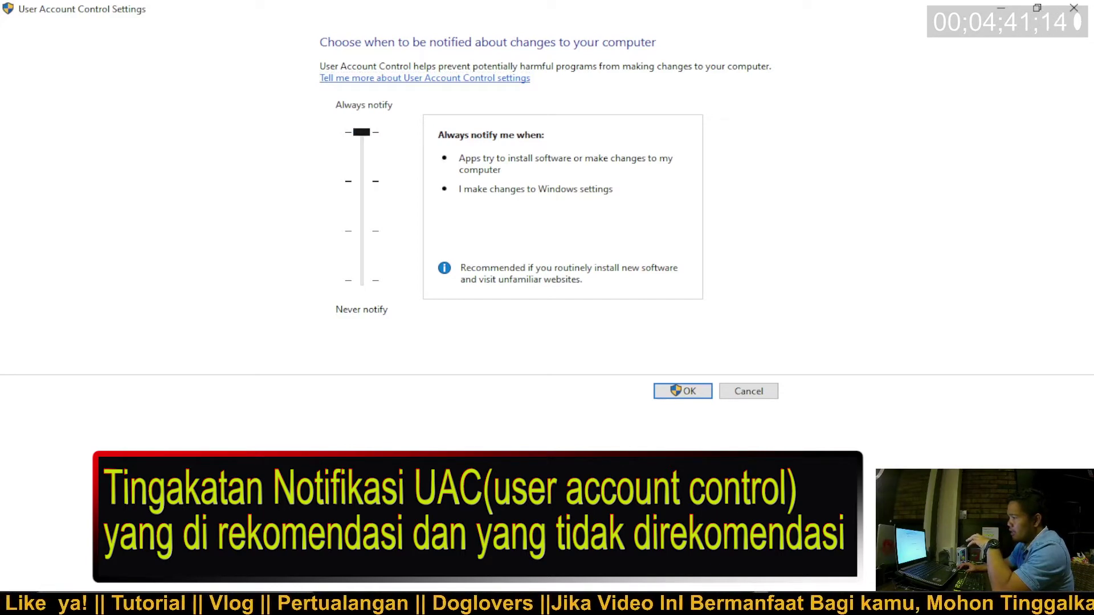
key(Down)
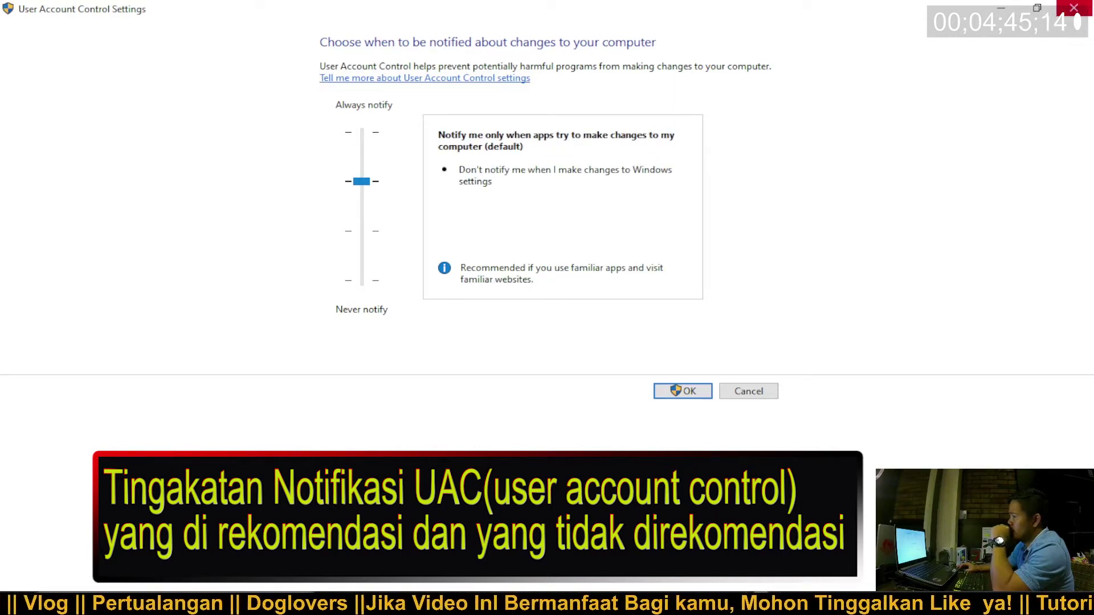
key(Up)
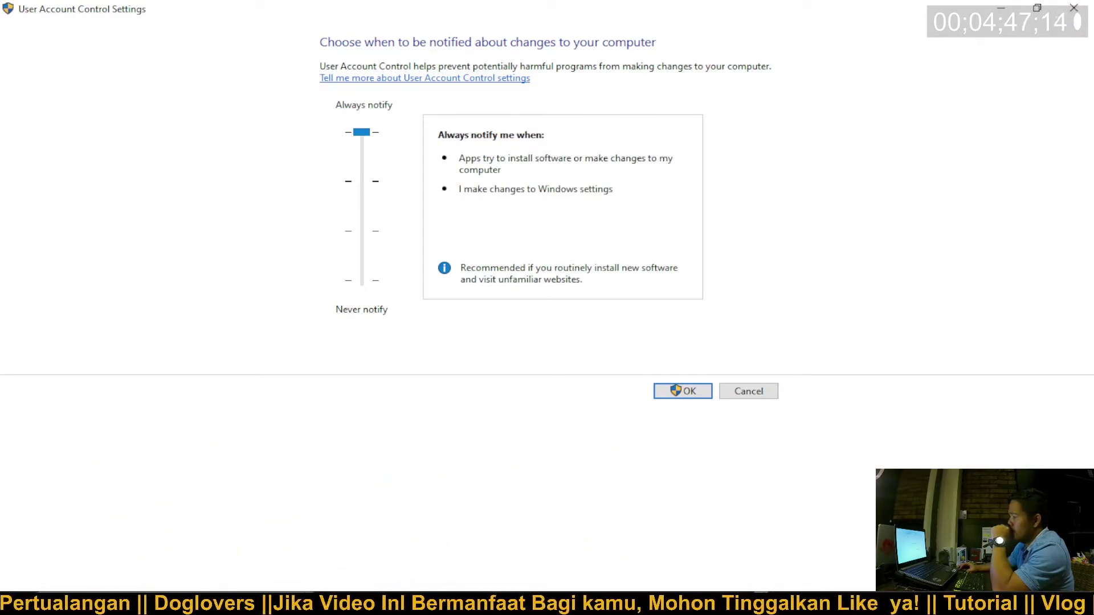
key(Down)
key(Down)
key(Down)
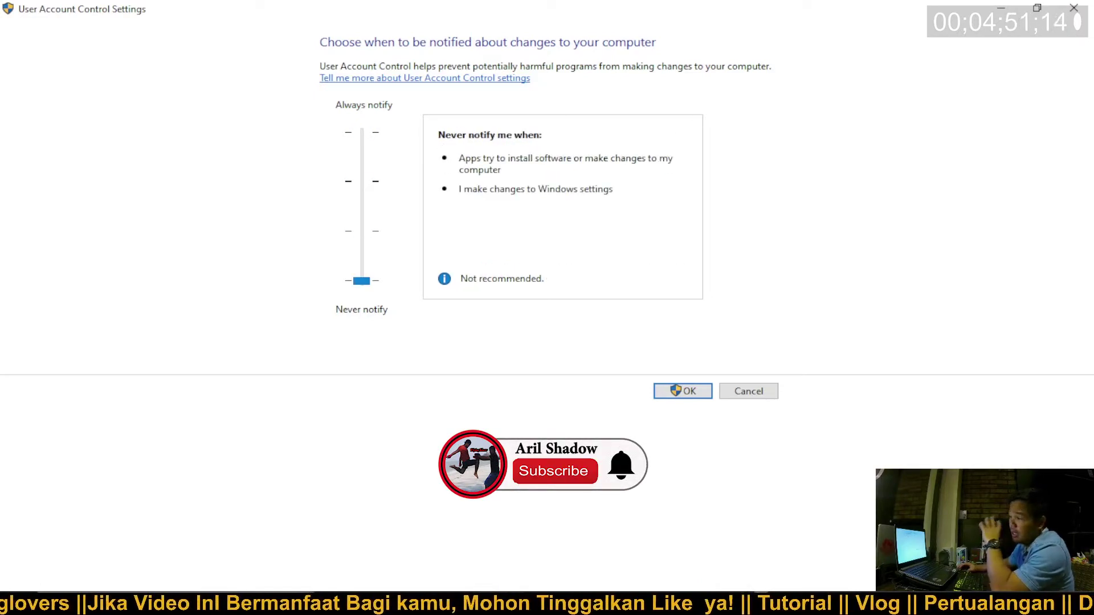
key(Up)
key(Up)
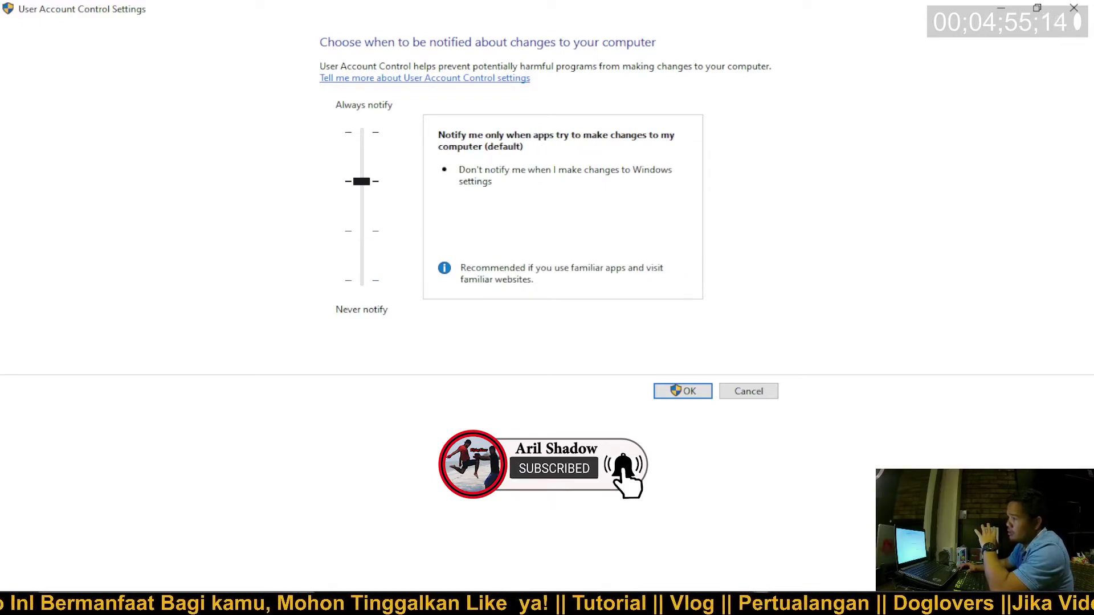
key(Up)
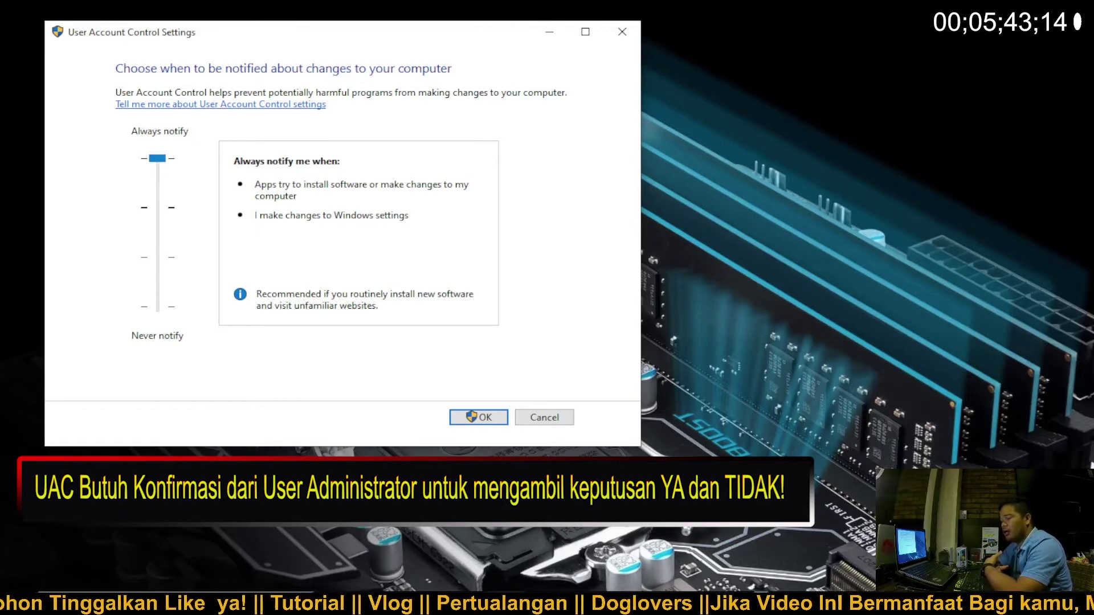
Minimize the User Account Control settings window and show the desktop icons.
click(549, 31)
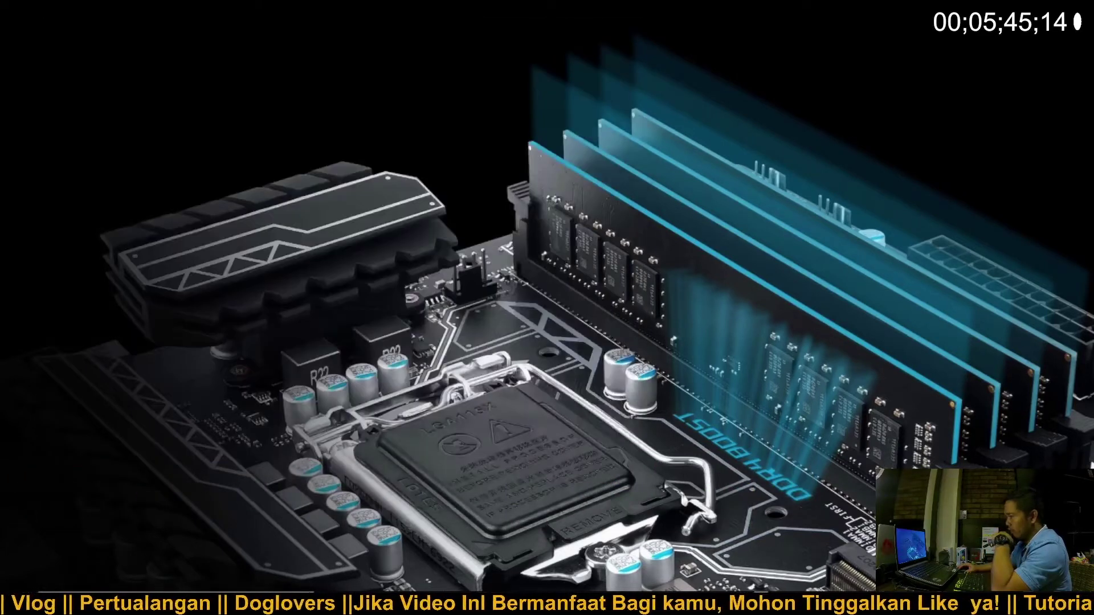
right_click(411, 156)
mouse_move(451, 186)
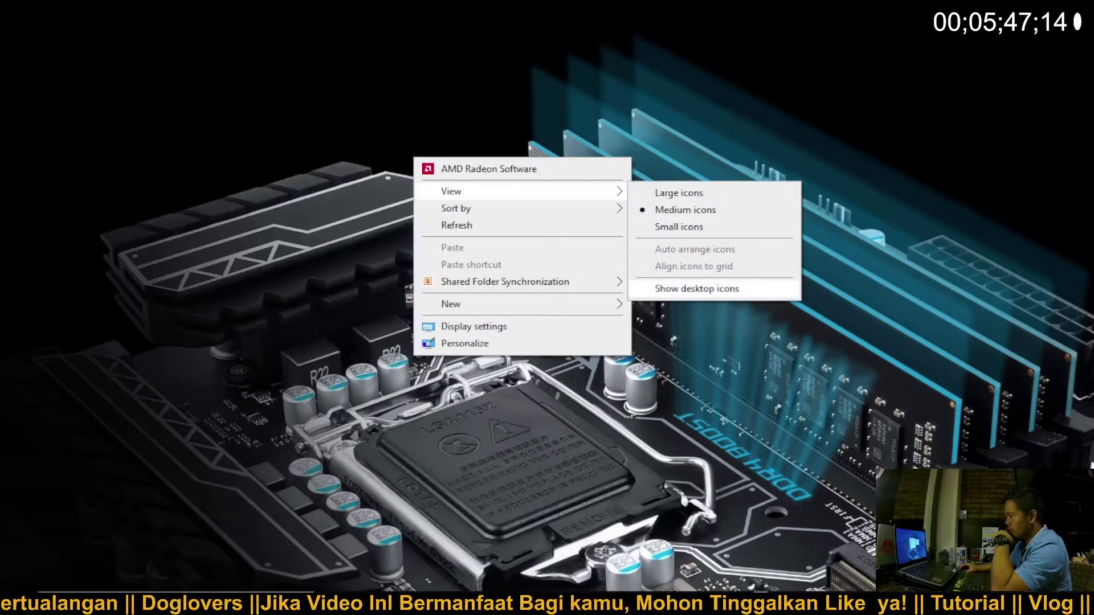
click(697, 289)
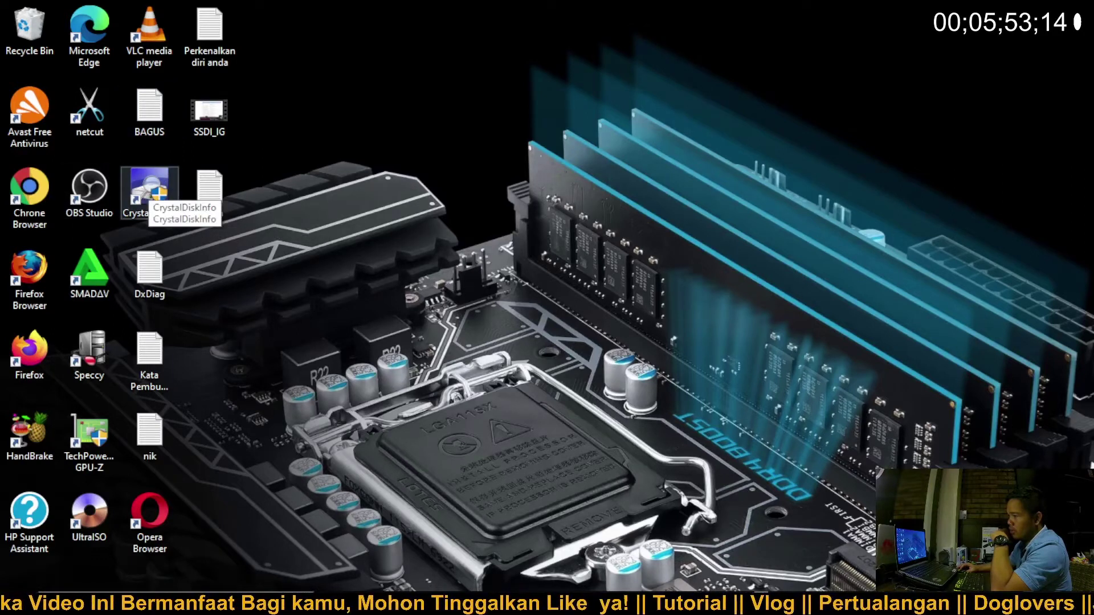
Launch CrystalDiskInfo from the desktop with User Account Control at Always notify.
double_click(150, 193)
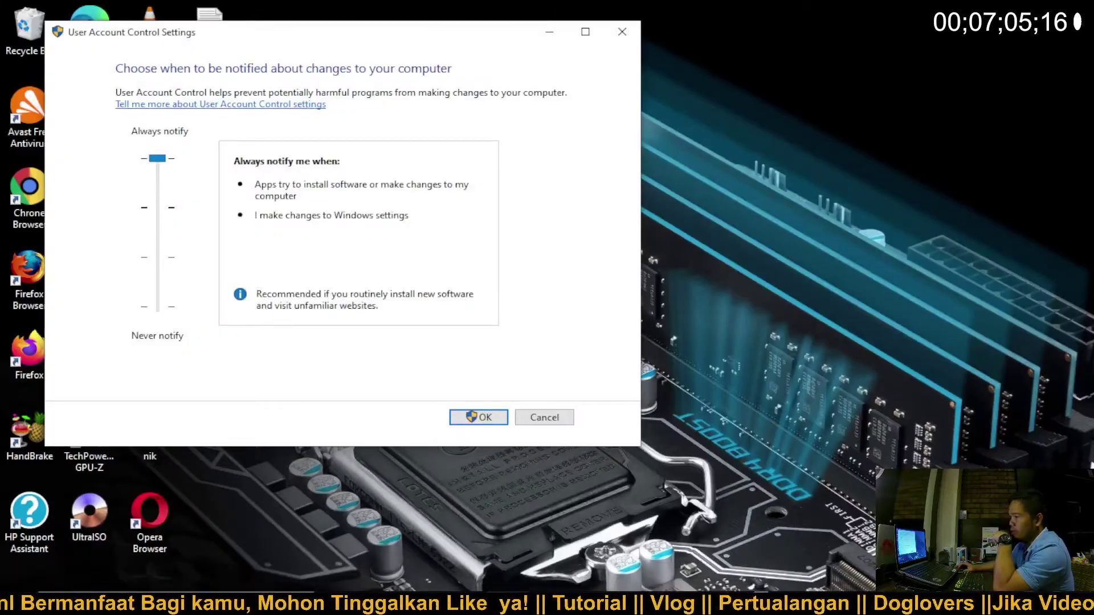
Examine the User Account Control notification levels one by one, from Always notify down to Never notify.
key(Down)
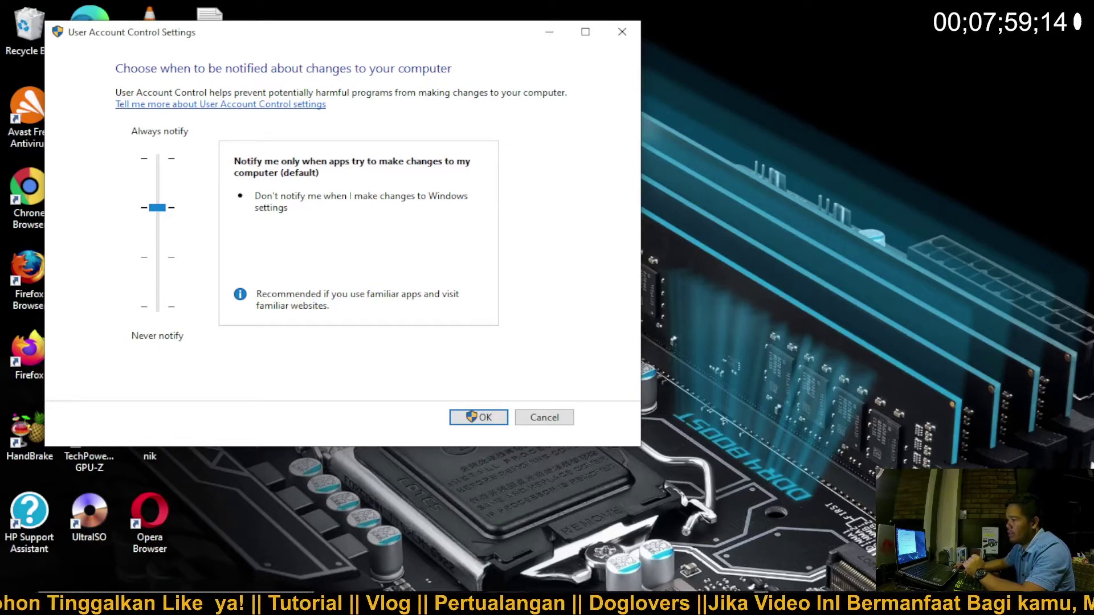
click(158, 160)
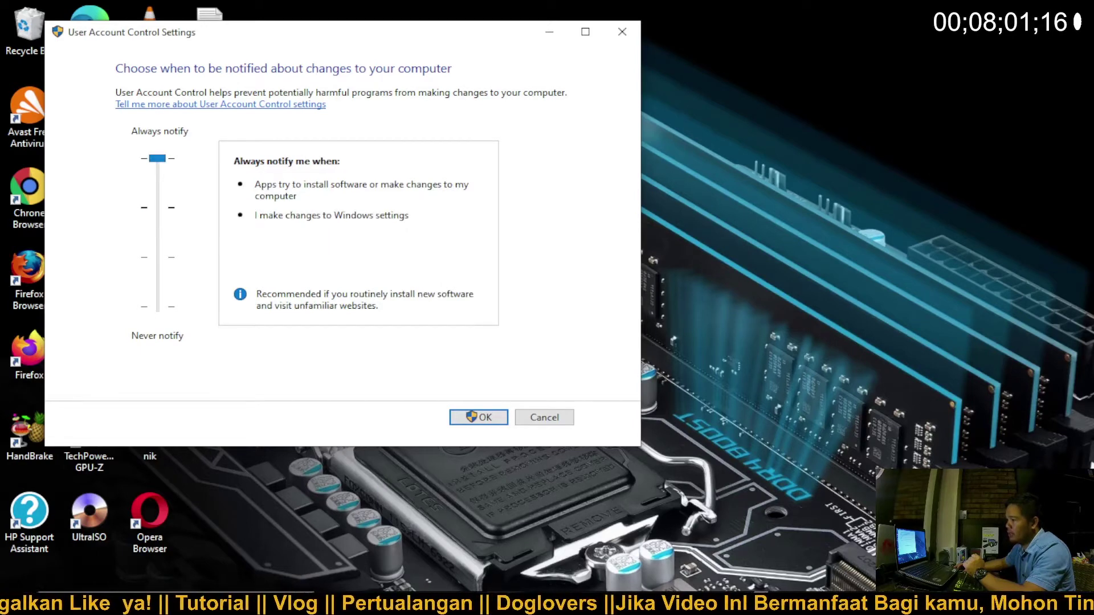
key(Down)
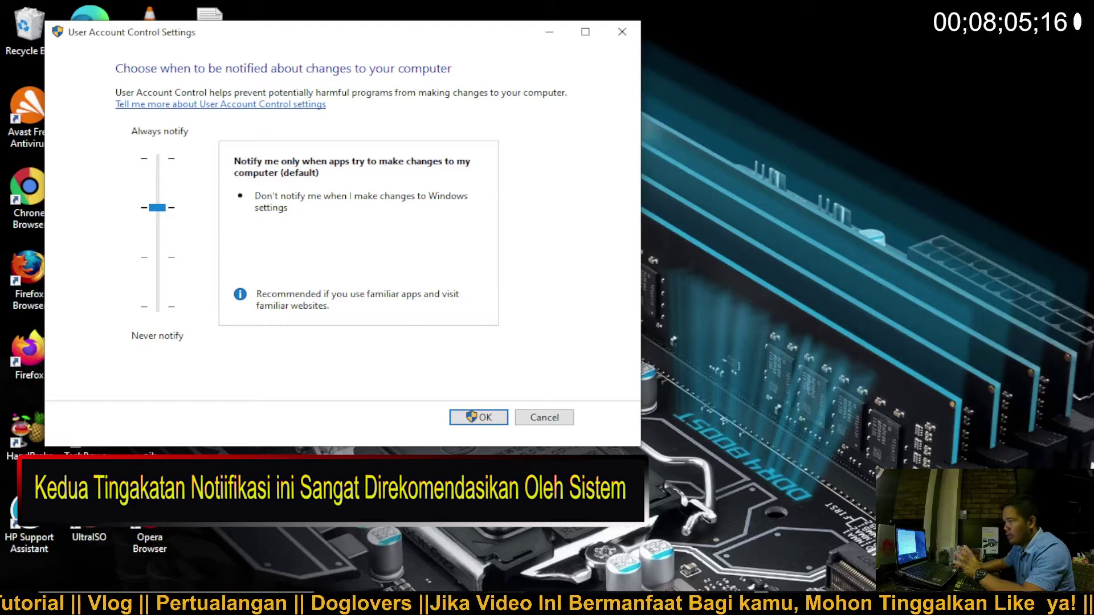
key(Down)
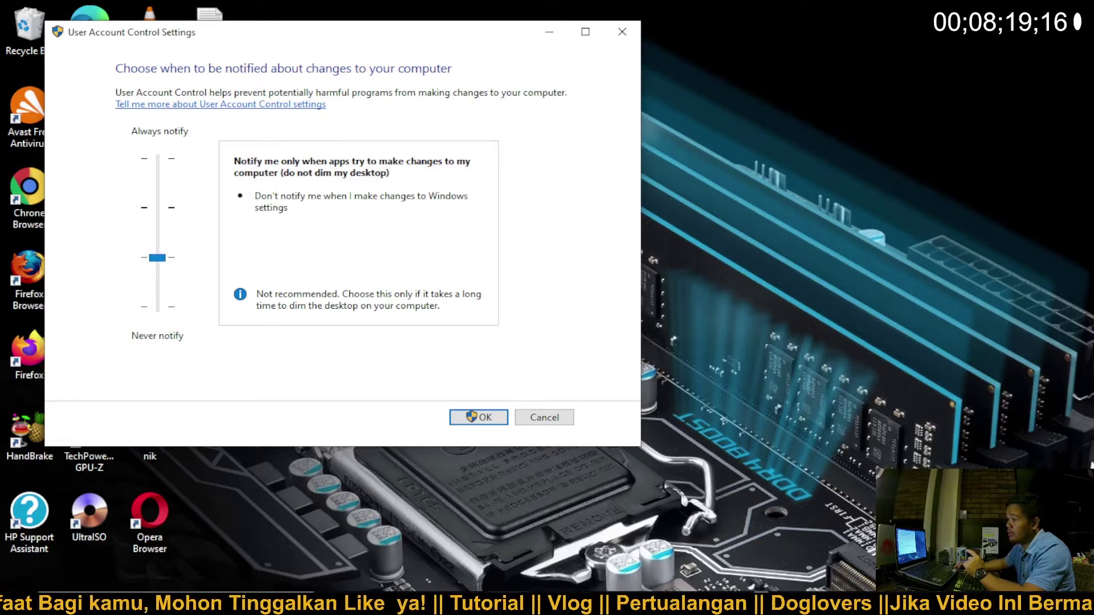
key(Down)
key(Up)
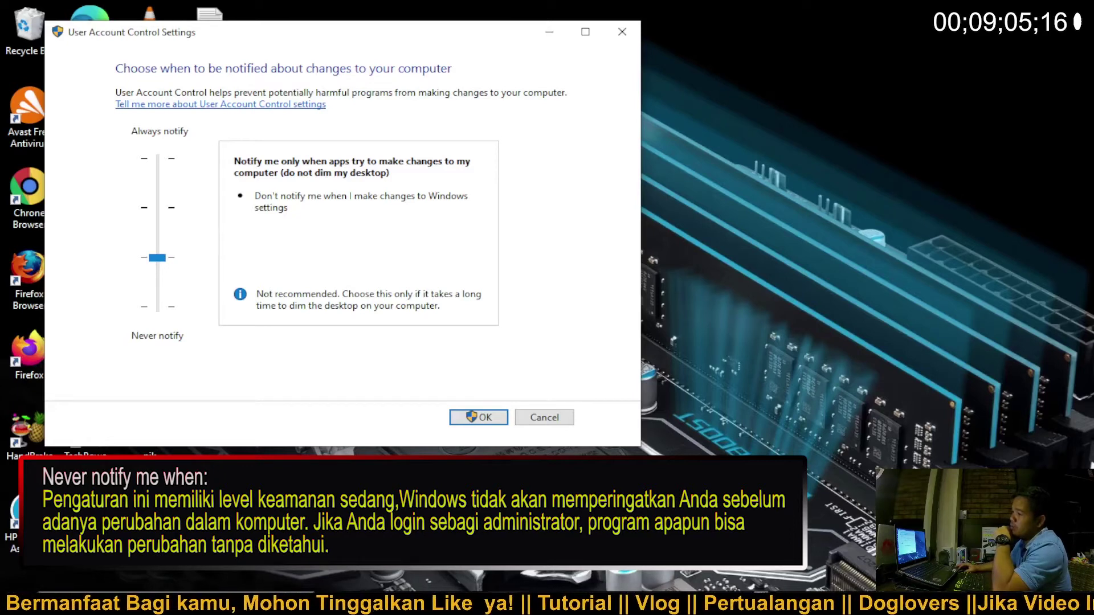
click(157, 308)
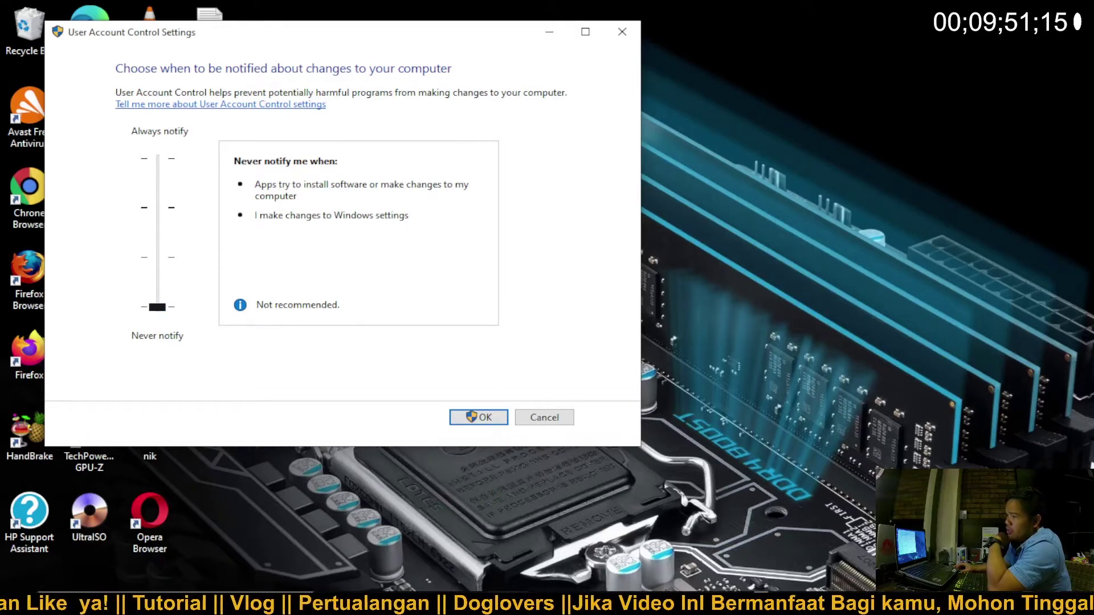
Review the notification levels again from Never notify upward, comparing the default and do-not-dim options and finishing at Always notify.
key(Up)
key(Up)
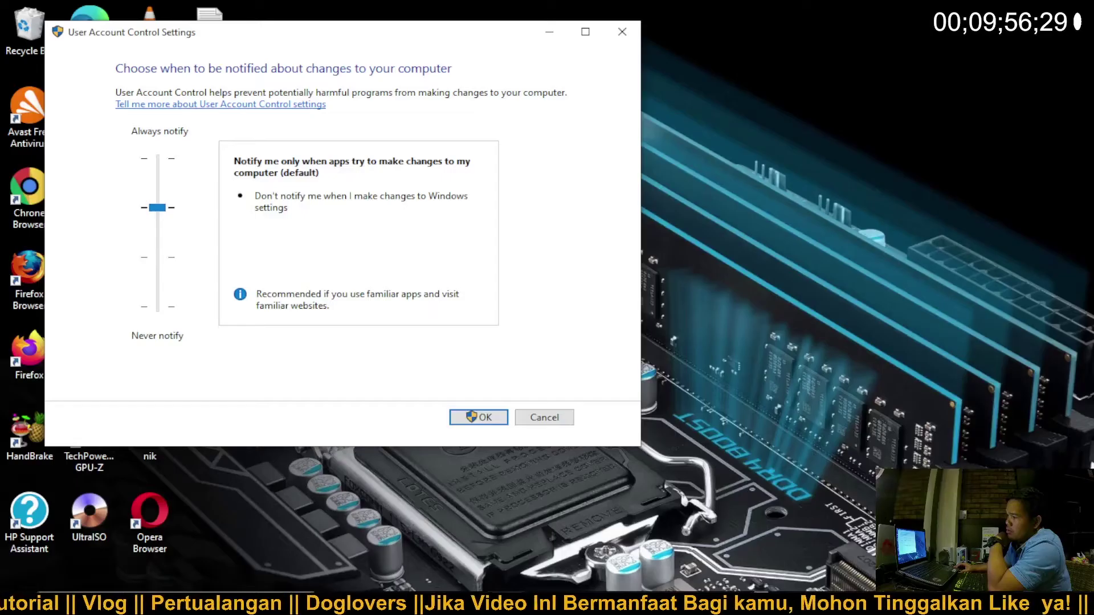
key(Down)
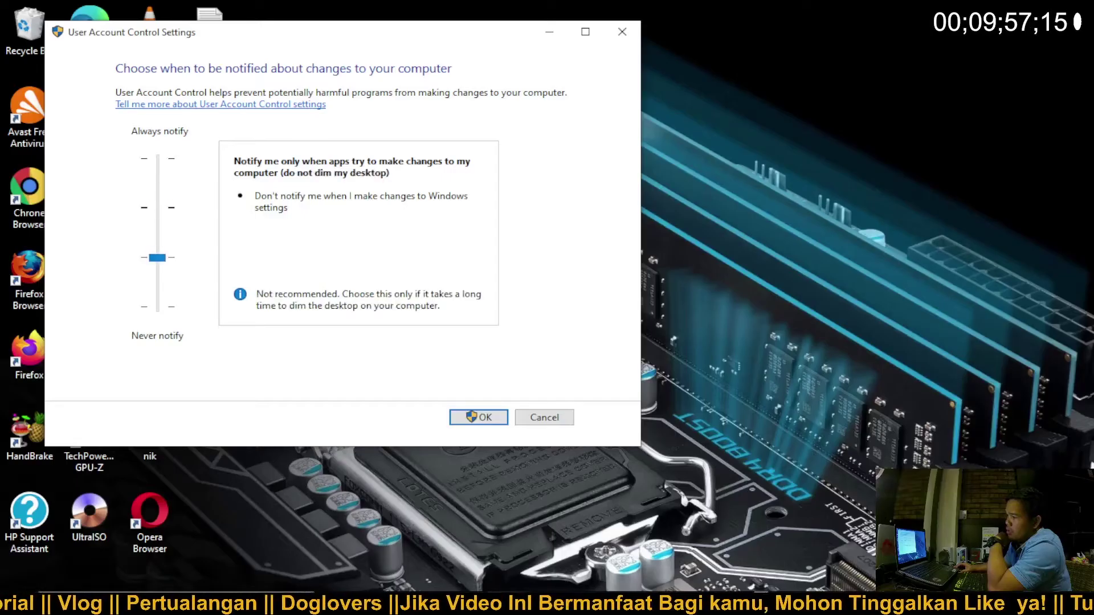
key(Down)
key(Up)
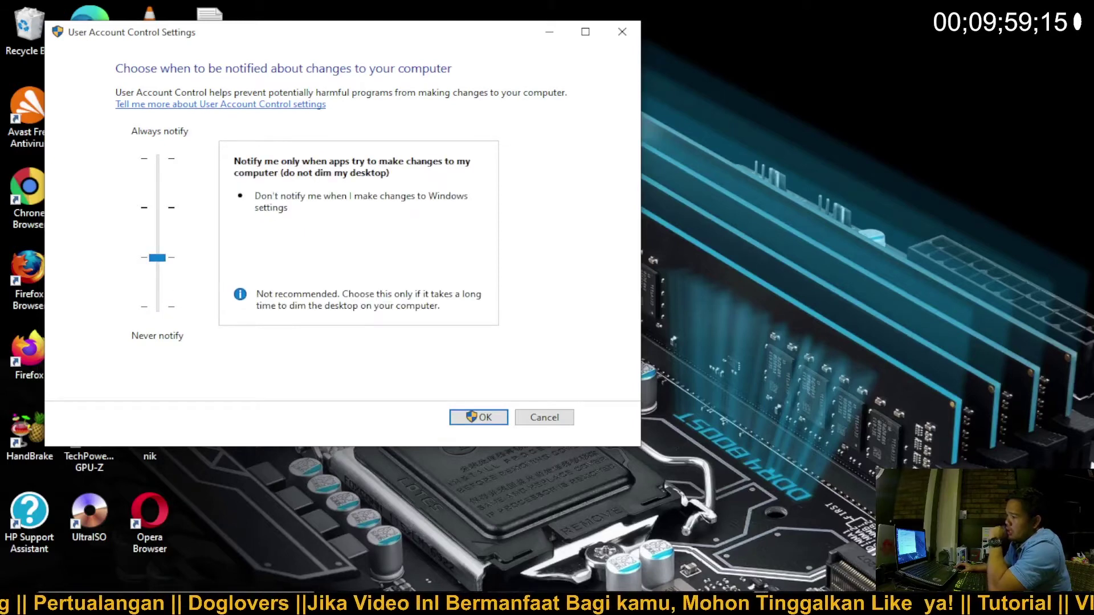
key(Up)
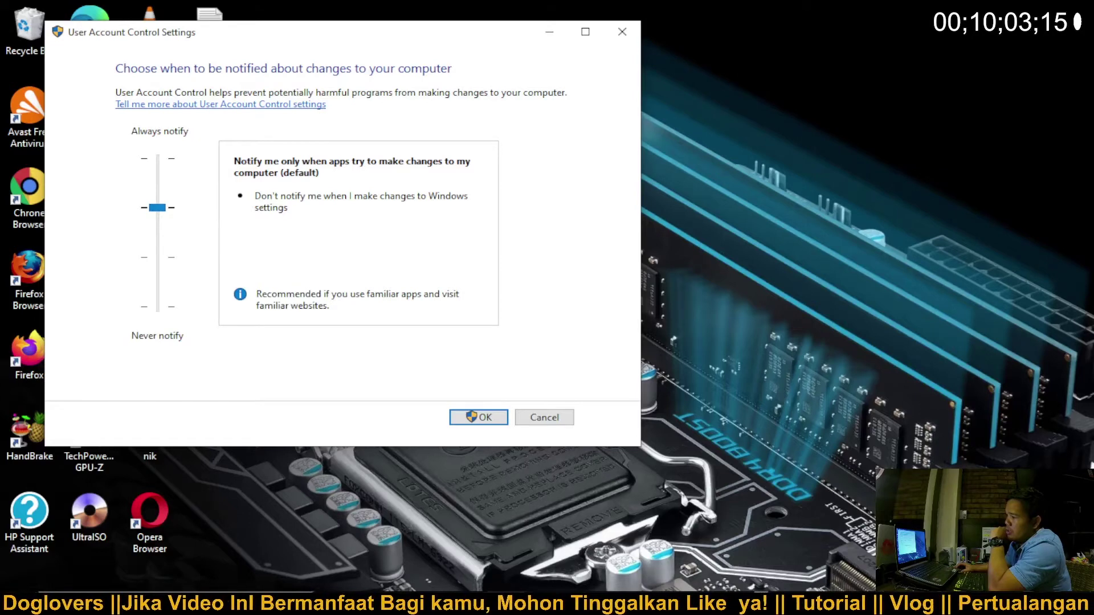
key(Up)
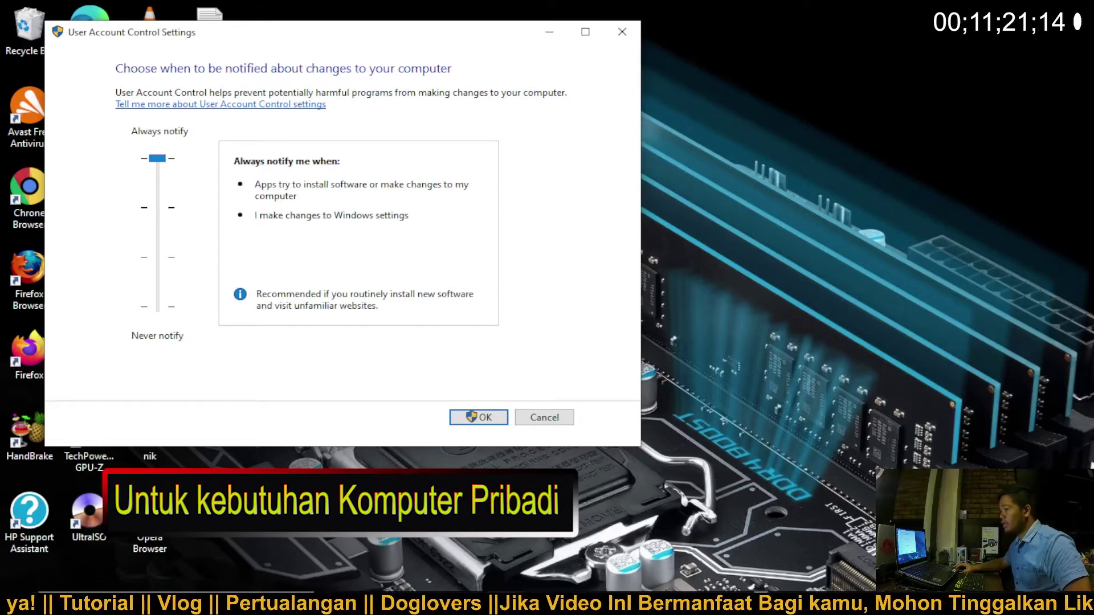
Move the notification slider from Always notify down to Never notify and back twice, reviewing each level's recommendation.
key(Down)
key(Down)
key(Down)
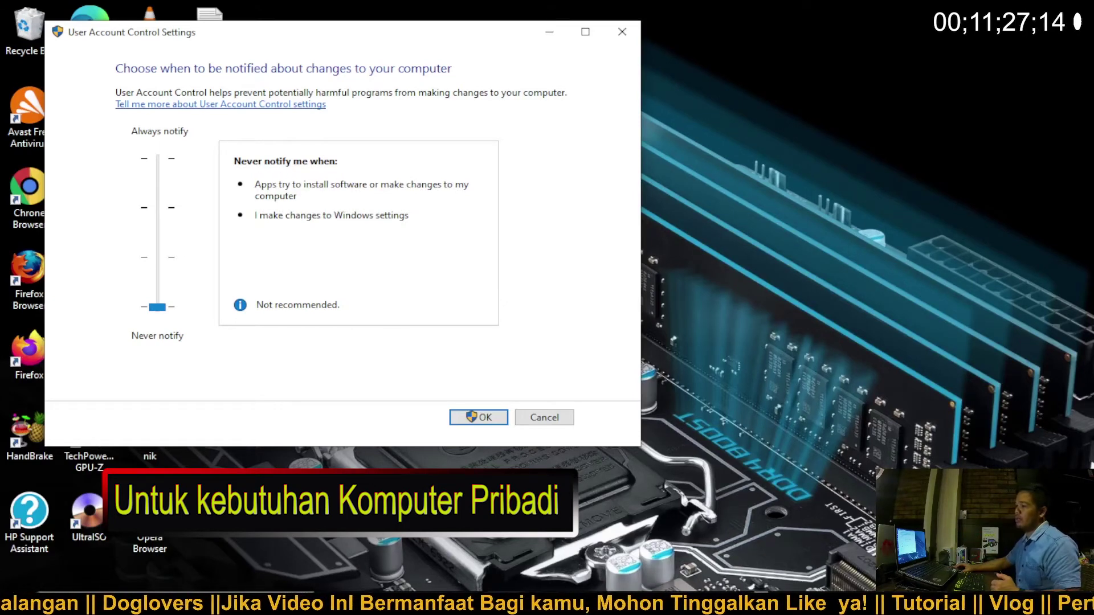
key(Up)
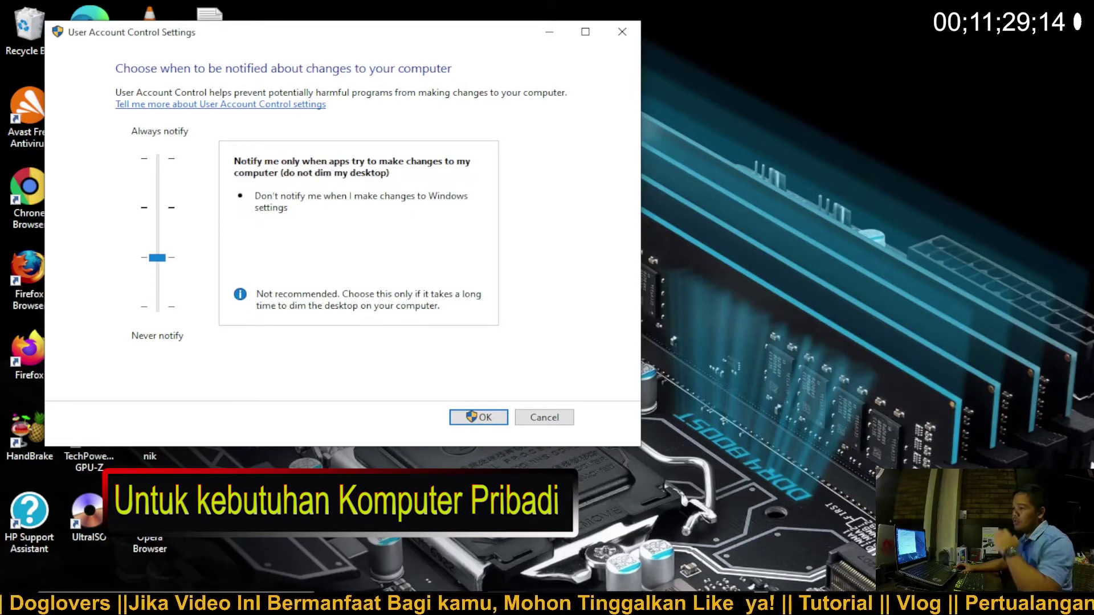
key(Up)
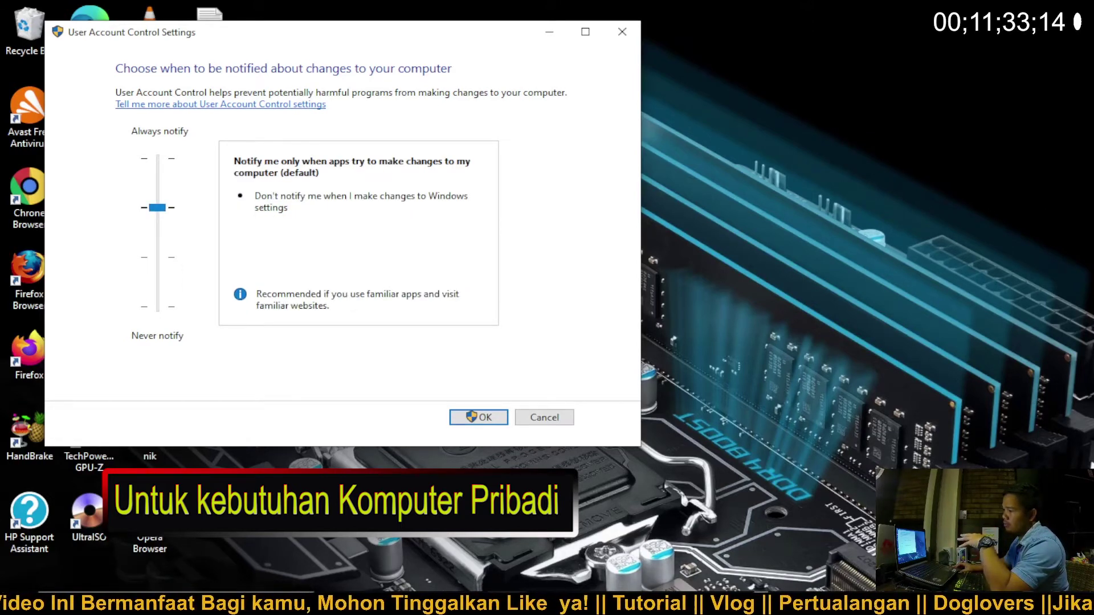
key(Up)
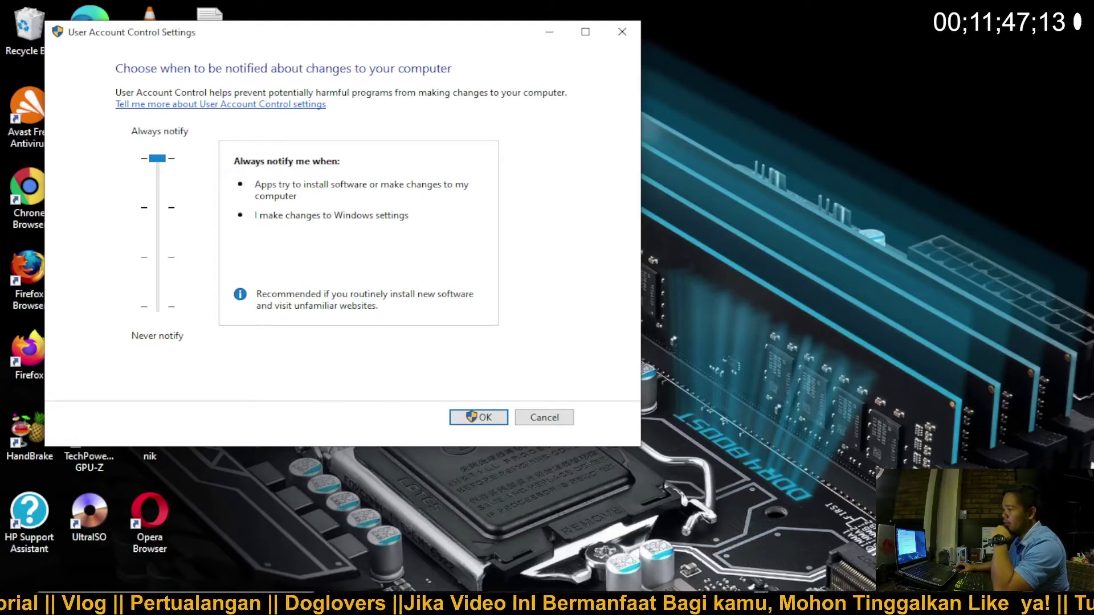
key(Down)
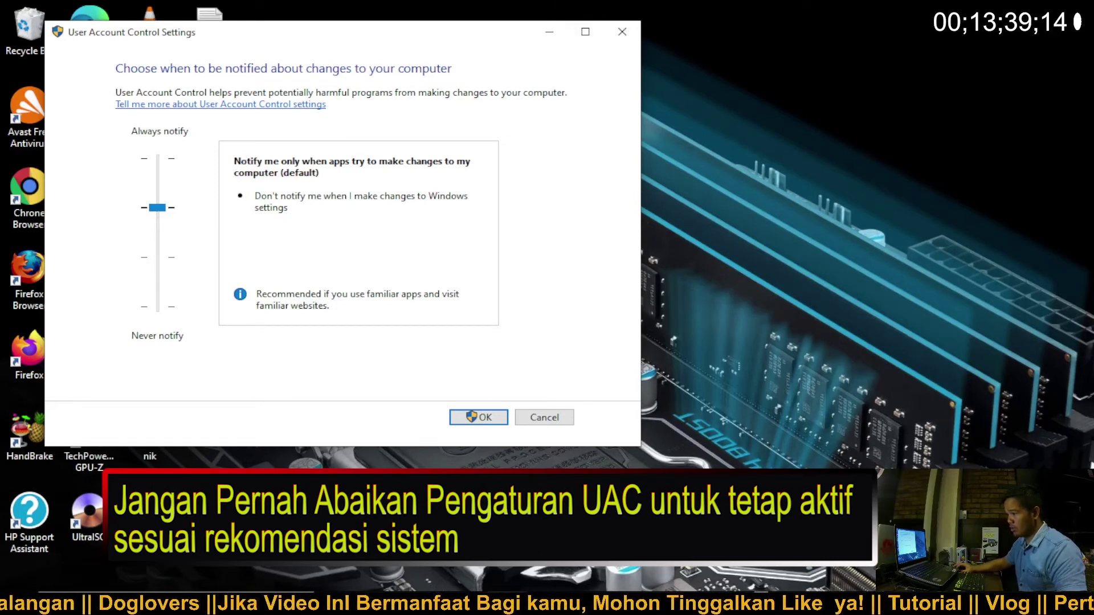
key(Down)
key(Down)
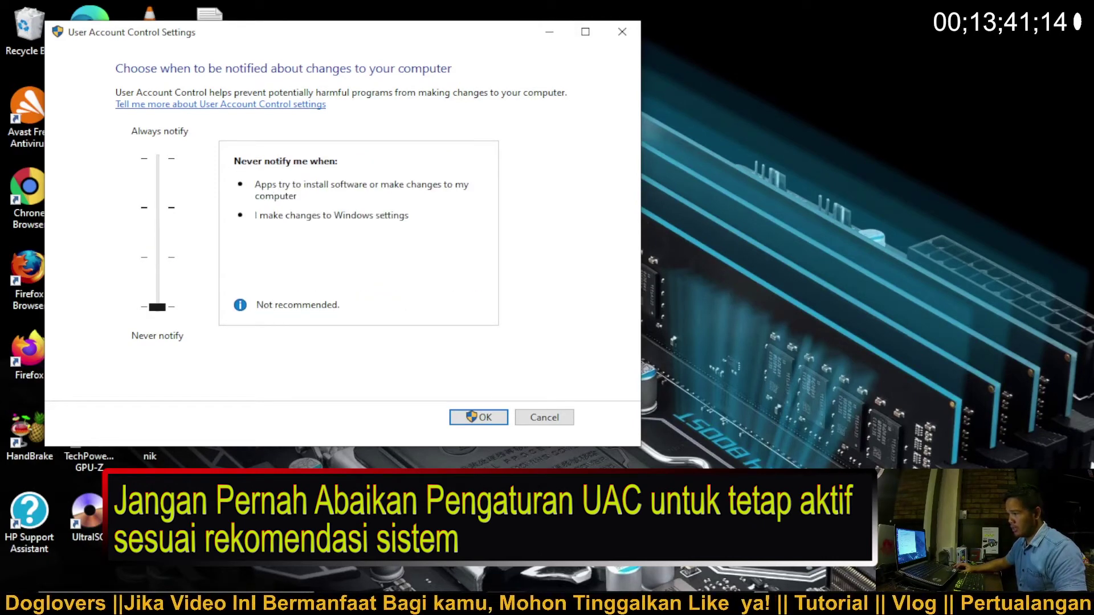
key(Up)
key(Up)
key(Up)
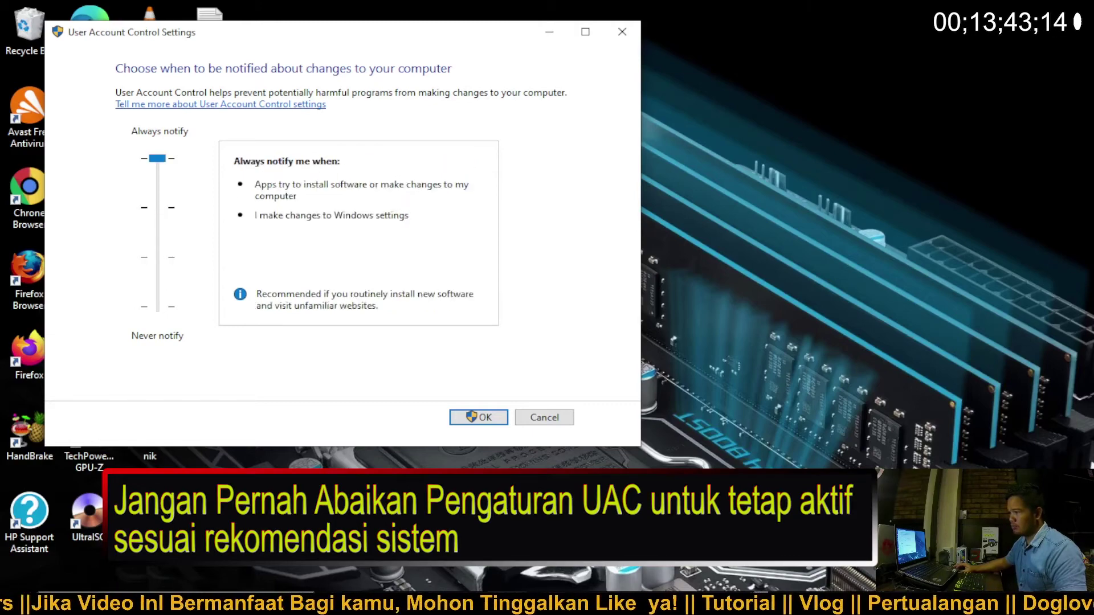